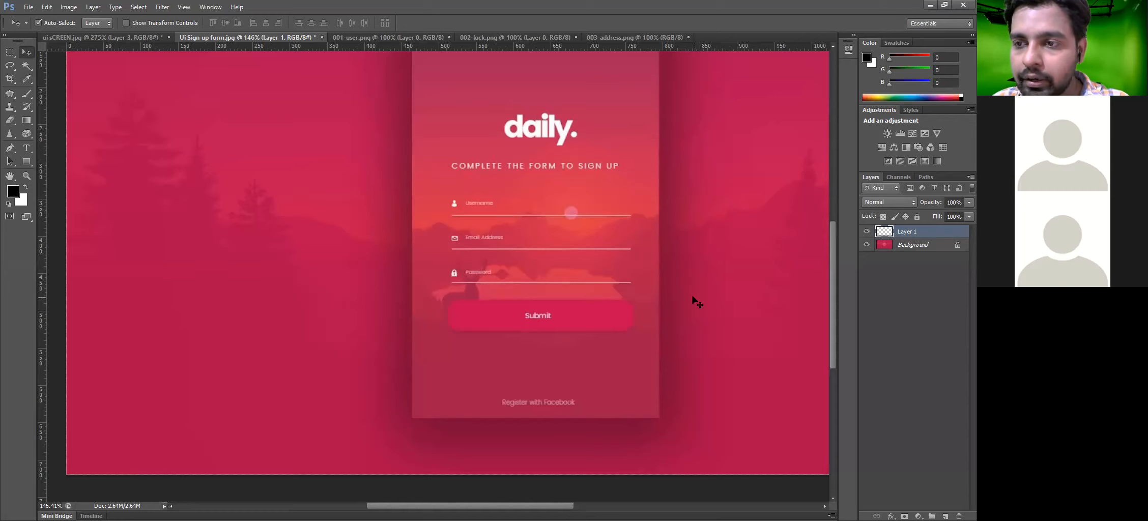
- Annotate the sign-up form reference with curly brackets along both long sides of the phone screen
{"action": "scroll", "coordinate": [677, 278], "scroll_direction": "down", "scroll_amount": 1}
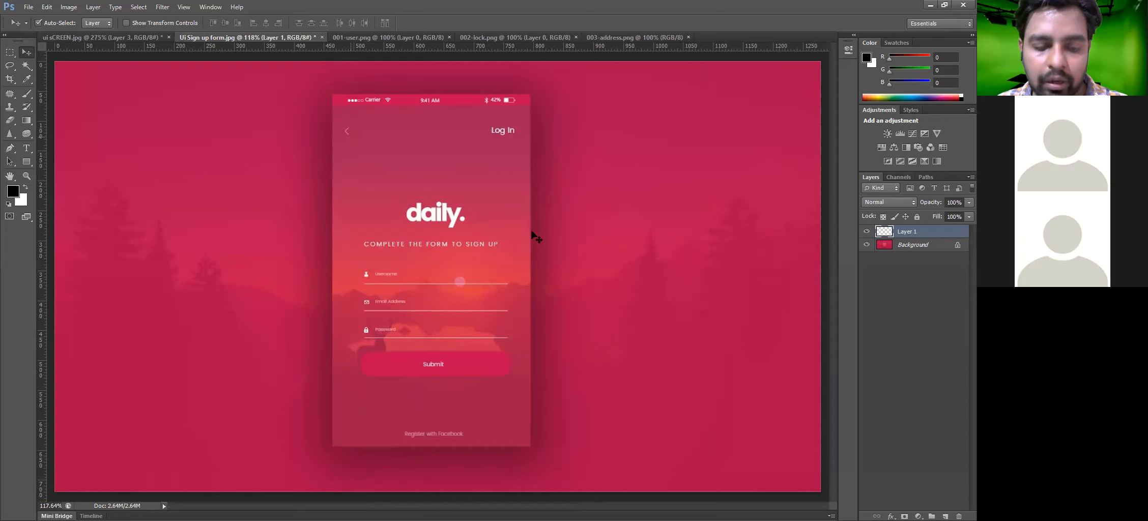
{"action": "scroll", "coordinate": [536, 237], "scroll_direction": "down", "scroll_amount": 1}
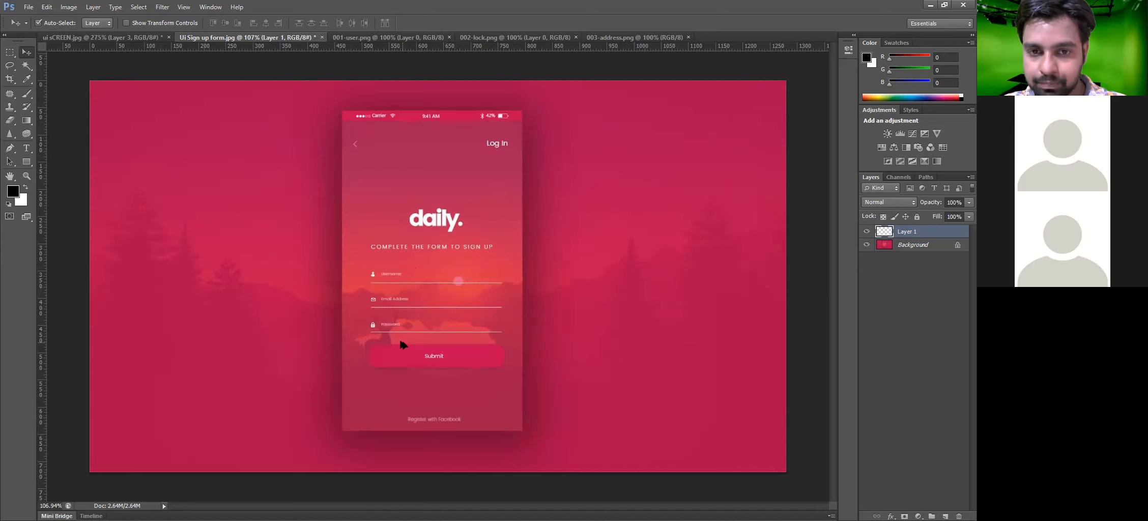
{"action": "scroll", "coordinate": [538, 103], "scroll_direction": "up", "scroll_amount": 1, "text": "alt"}
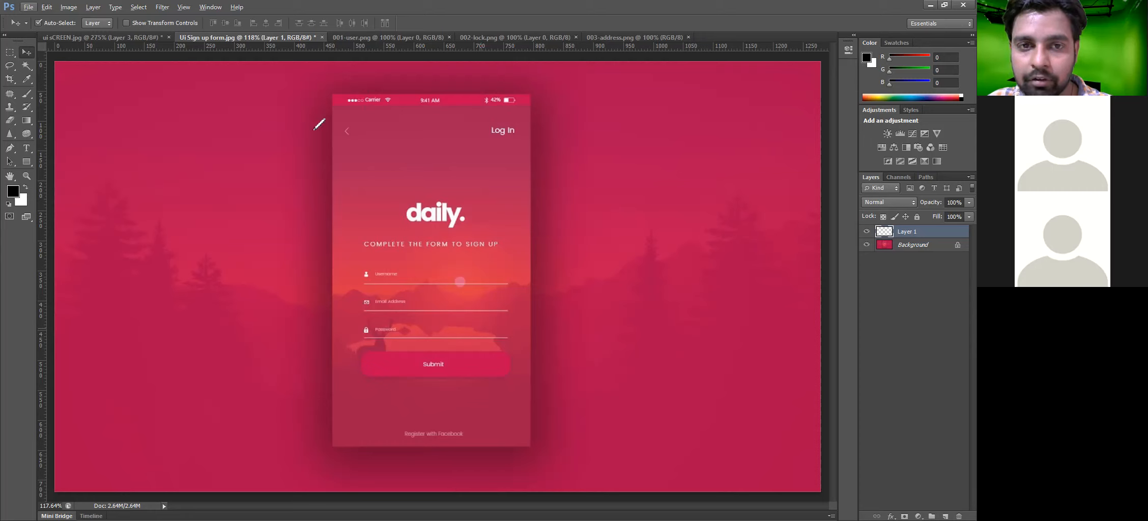
{"action": "mouse_move", "coordinate": [312, 117]}
{"action": "left_mouse_down"}
{"action": "mouse_move", "coordinate": [302, 209]}
{"action": "mouse_move", "coordinate": [328, 446]}
{"action": "left_mouse_up"}
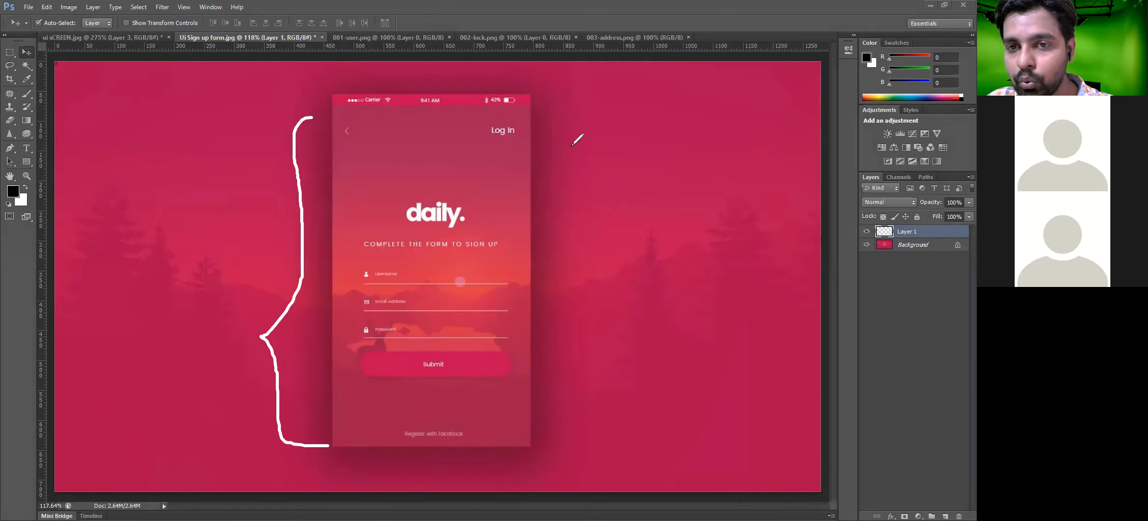
{"action": "mouse_move", "coordinate": [546, 112]}
{"action": "left_mouse_down"}
{"action": "mouse_move", "coordinate": [560, 320]}
{"action": "mouse_move", "coordinate": [541, 466]}
{"action": "left_mouse_up"}
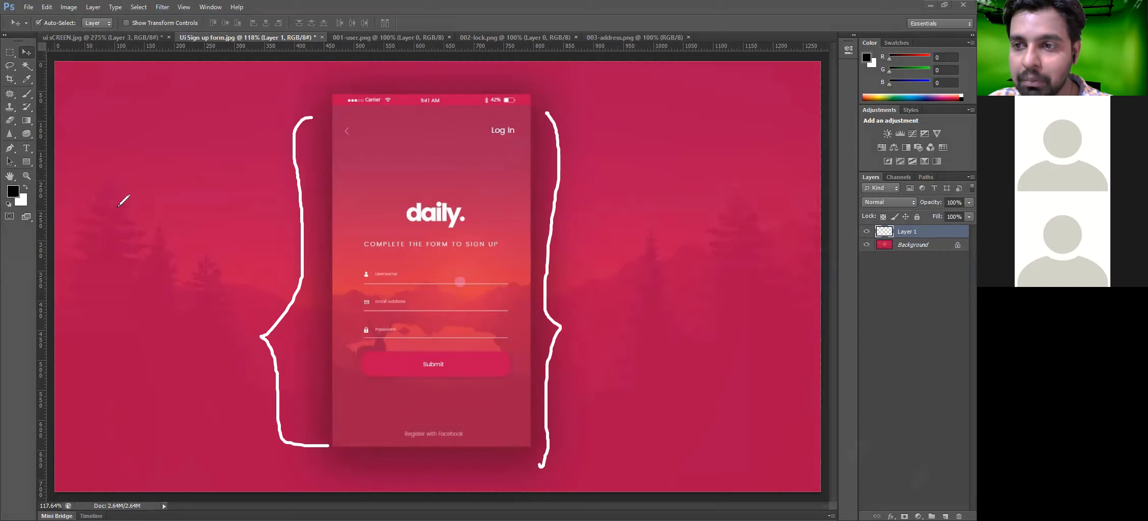
- Sketch a tree with branches over the background beside the phone screen and clear all the annotations
{"action": "left_click_drag", "start_coordinate": [105, 194], "coordinate": [102, 346]}
{"action": "left_click_drag", "start_coordinate": [99, 195], "coordinate": [56, 250]}
{"action": "left_click_drag", "start_coordinate": [91, 243], "coordinate": [60, 301]}
{"action": "left_click_drag", "start_coordinate": [89, 309], "coordinate": [65, 353]}
{"action": "left_click_drag", "start_coordinate": [131, 207], "coordinate": [112, 248]}
{"action": "mouse_move", "coordinate": [130, 250]}
{"action": "left_mouse_down"}
{"action": "mouse_move", "coordinate": [159, 299]}
{"action": "mouse_move", "coordinate": [132, 333]}
{"action": "mouse_move", "coordinate": [139, 383]}
{"action": "left_mouse_up"}
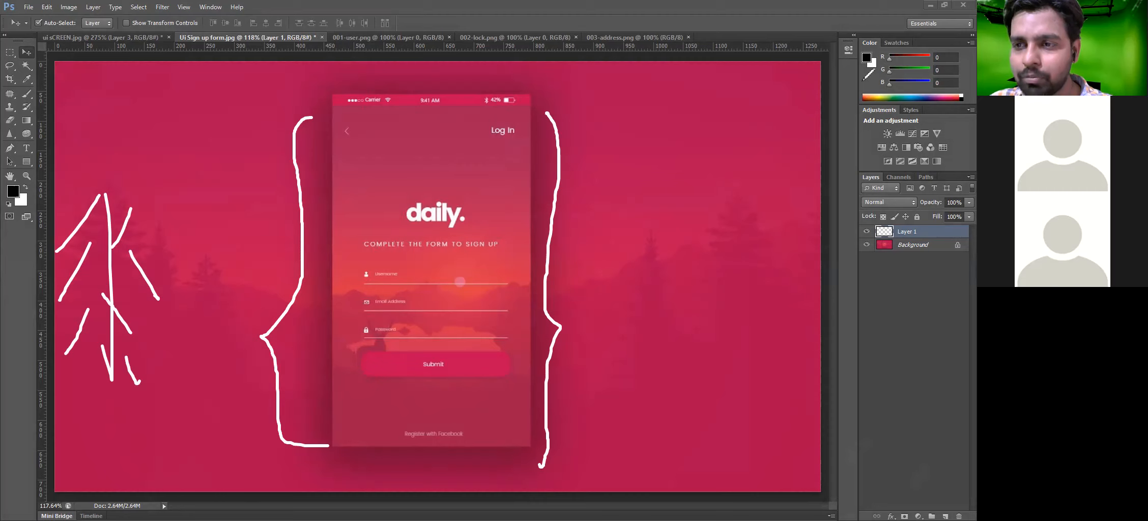
{"action": "key", "text": "e"}
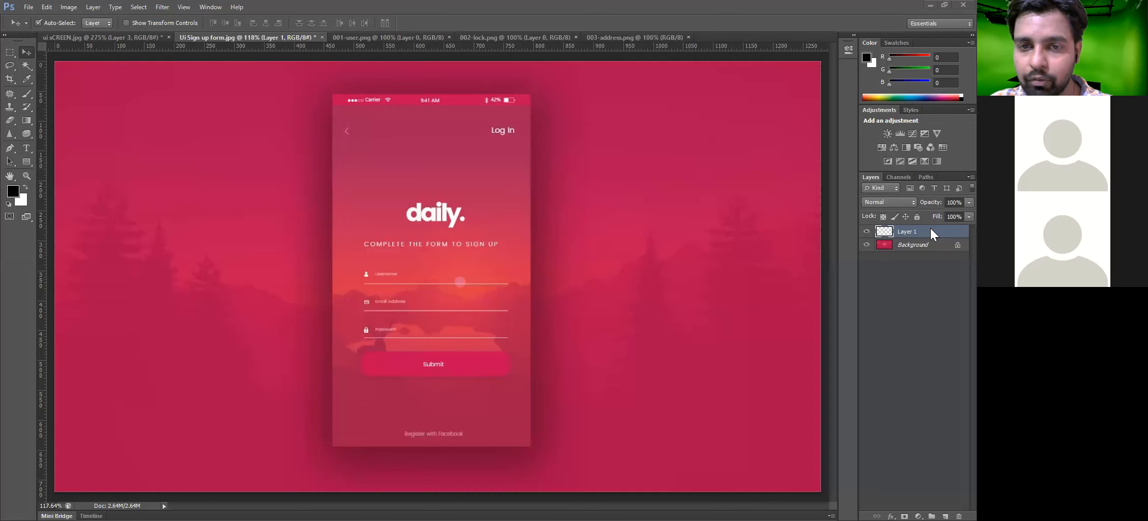
- Fill Layer 1 with the white background colour and shift it sideways to expose the reference's left edge
{"action": "key", "text": "ctrl+minus"}
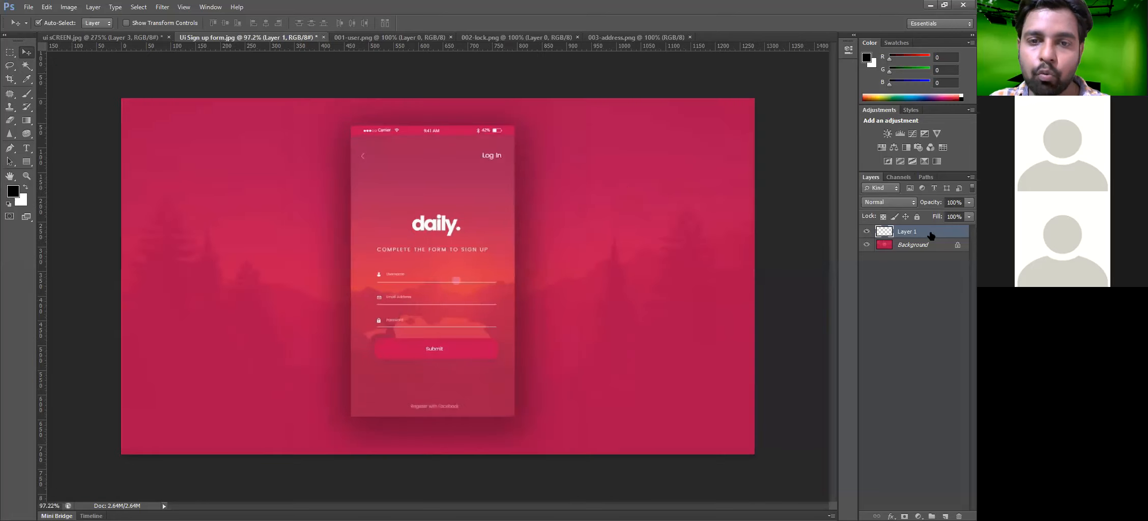
{"action": "key", "text": "ctrl+BackSpace"}
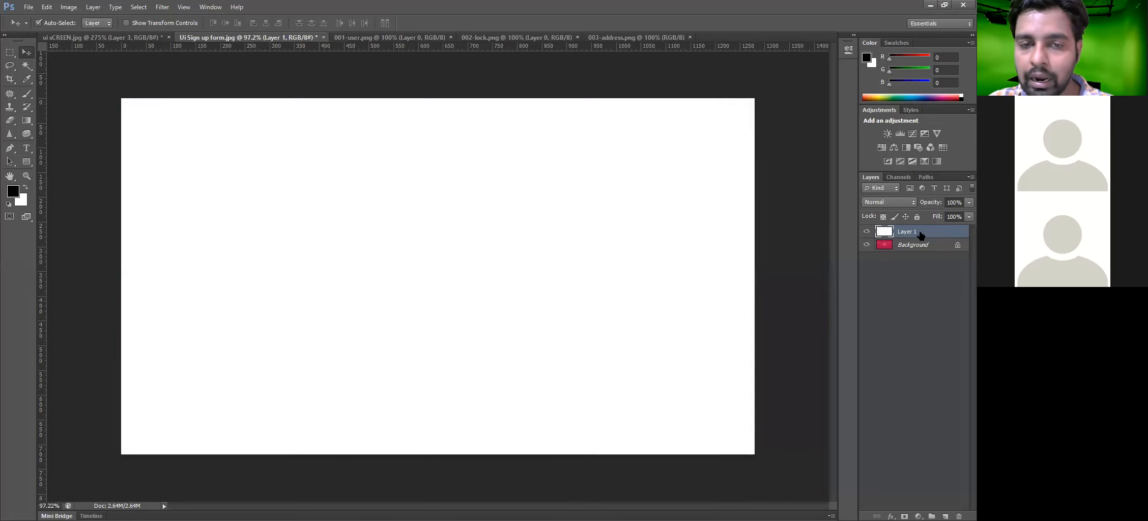
{"action": "left_click_drag", "start_coordinate": [379, 226], "coordinate": [428, 230]}
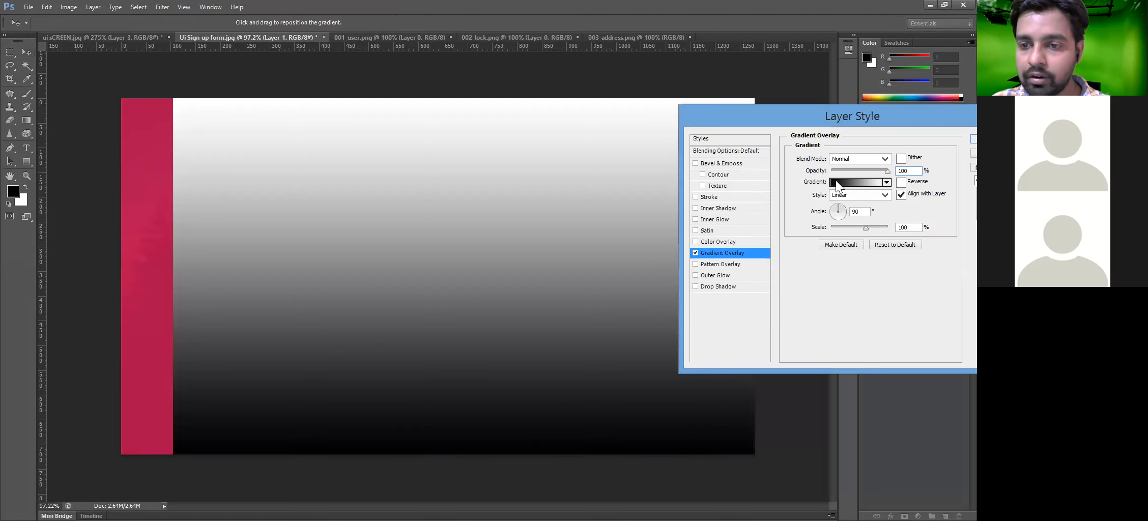
- Give Layer 1 a linear Gradient Overlay with its black stop recoloured to ad0e4e, sampled from the reference's upper-left corner
{"action": "left_click", "coordinate": [836, 180]}
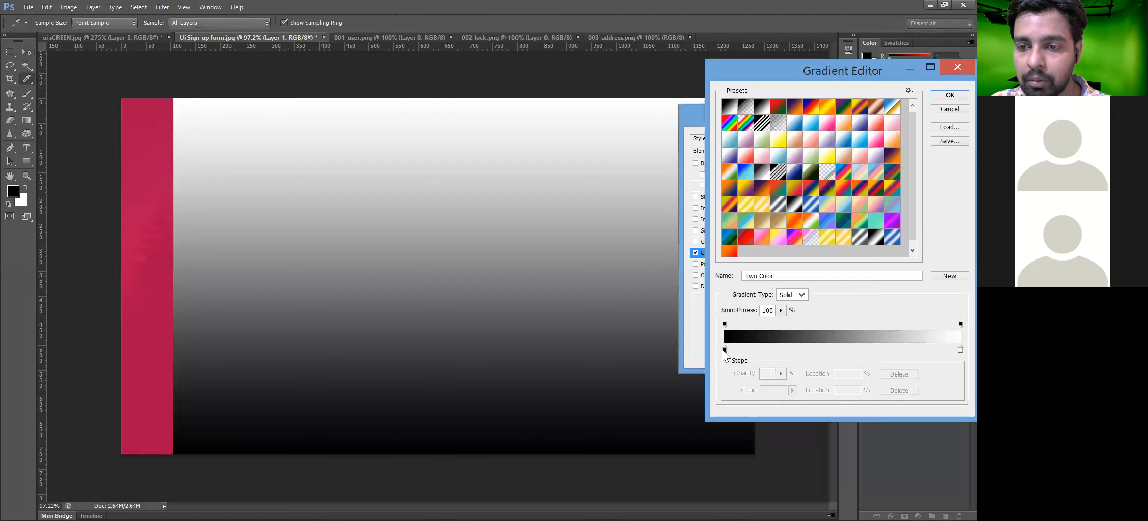
{"action": "left_click", "coordinate": [723, 349]}
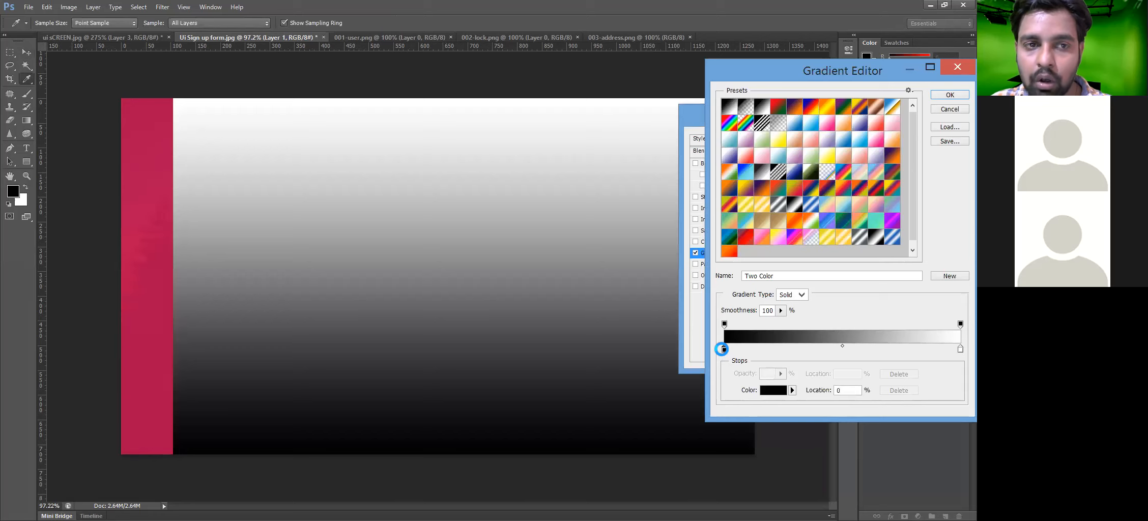
{"action": "left_click", "coordinate": [130, 105]}
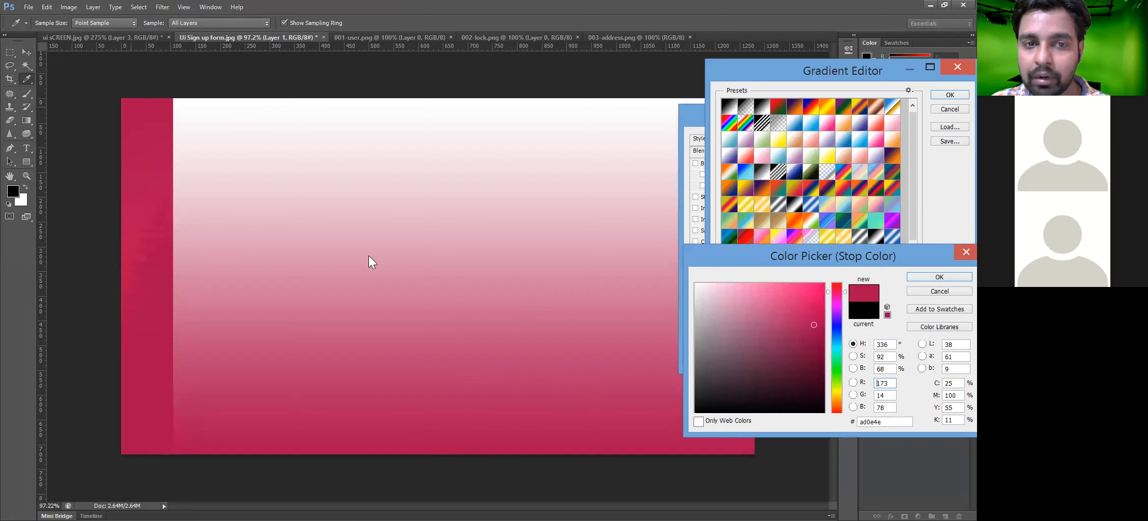
{"action": "left_click", "coordinate": [939, 277]}
{"action": "left_click", "coordinate": [950, 95]}
{"action": "left_click", "coordinate": [951, 140]}
- Recolour the gradient's white stop to ab0b49, sampled from the reference's exposed lower-right corner, and move Layer 1 back over the canvas
{"action": "left_click_drag", "start_coordinate": [369, 202], "coordinate": [315, 193]}
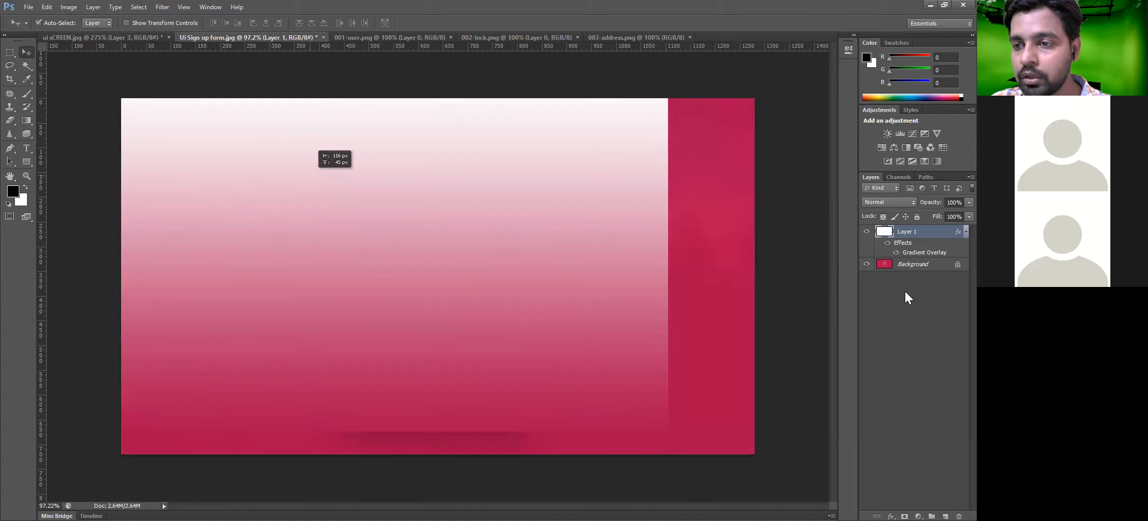
{"action": "double_click", "coordinate": [943, 250]}
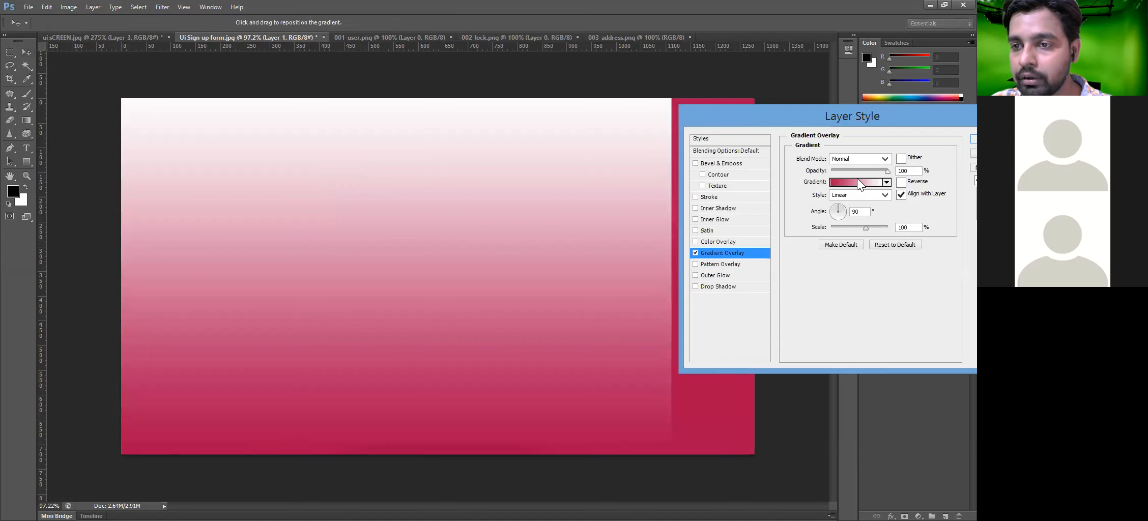
{"action": "left_click", "coordinate": [859, 179]}
{"action": "left_click", "coordinate": [953, 350]}
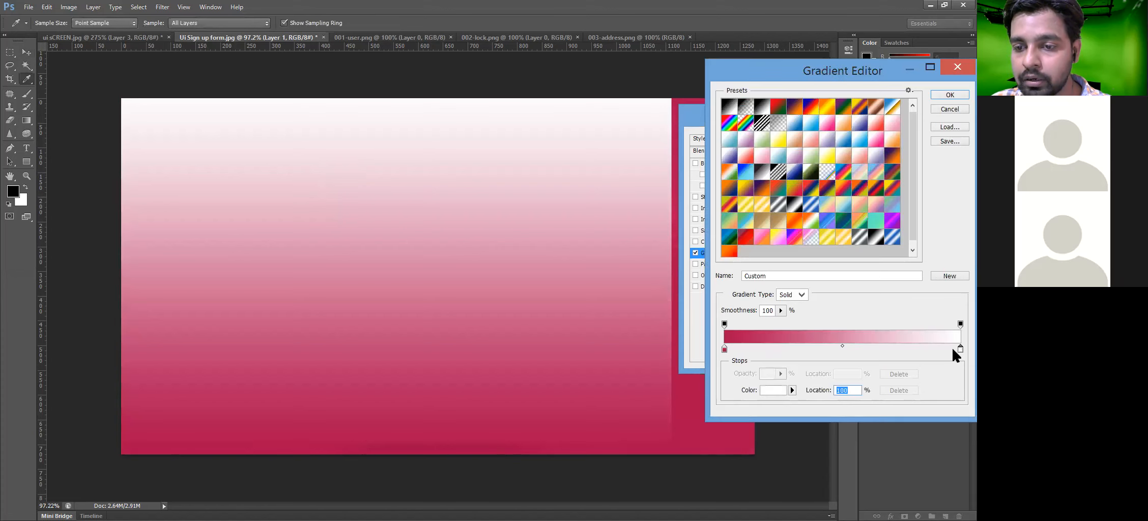
{"action": "left_click", "coordinate": [749, 445]}
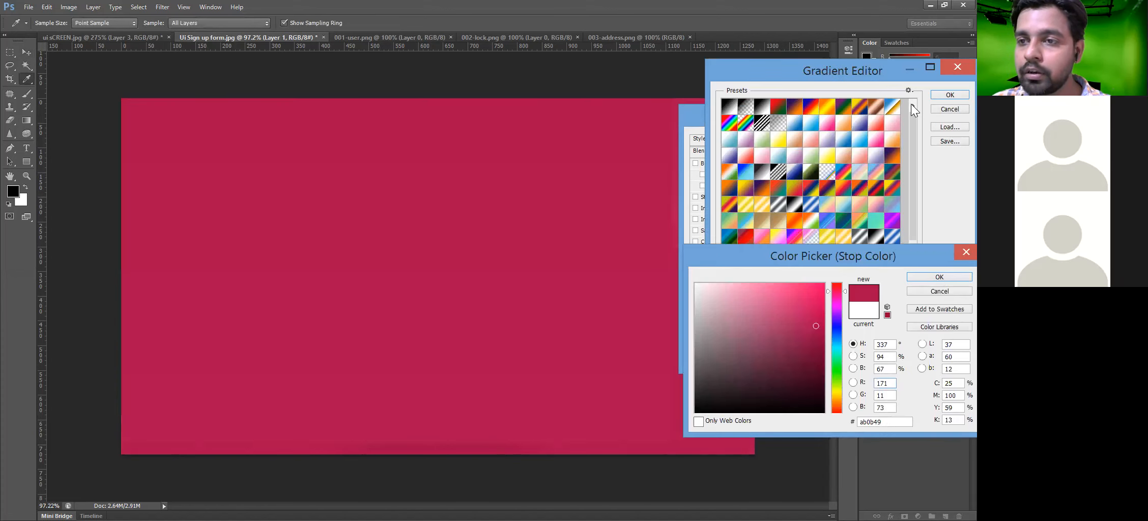
{"action": "left_click", "coordinate": [946, 99]}
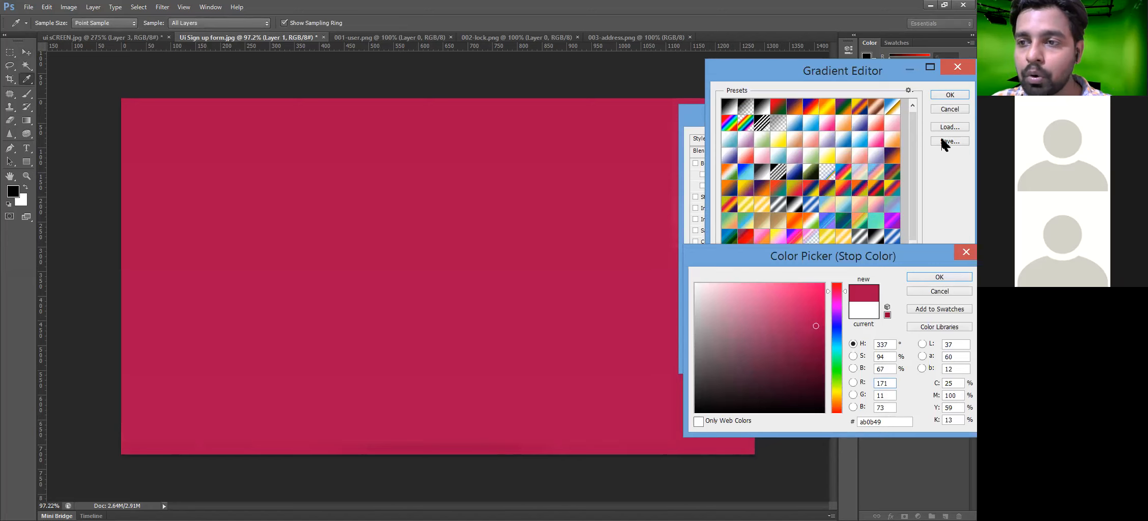
{"action": "left_click", "coordinate": [973, 139]}
{"action": "left_click_drag", "start_coordinate": [653, 148], "coordinate": [727, 149]}
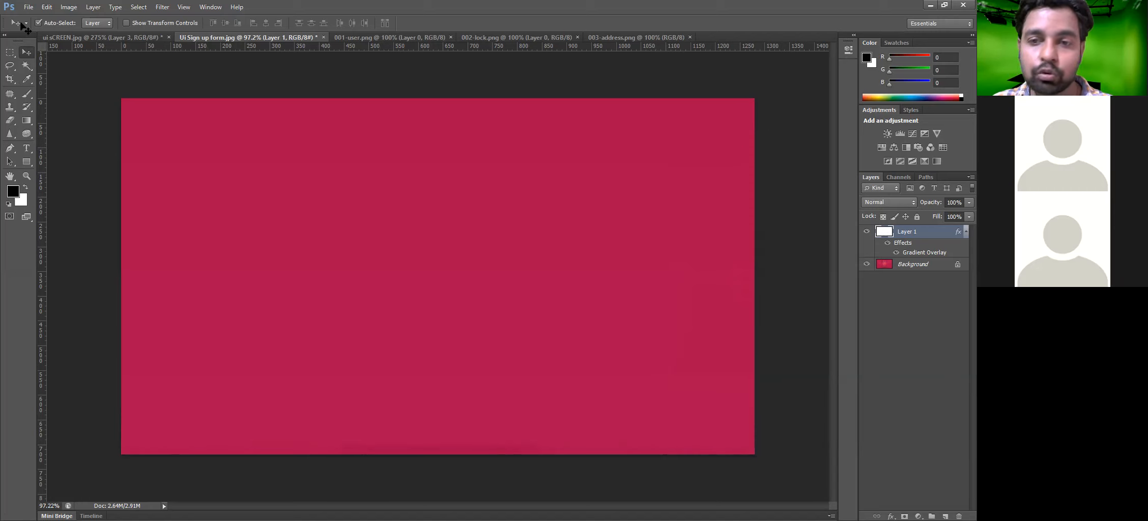
- Start placing an image and look through the Hippo Jaws & Neck Excesizer folder on the Desktop
{"action": "left_click", "coordinate": [25, 6]}
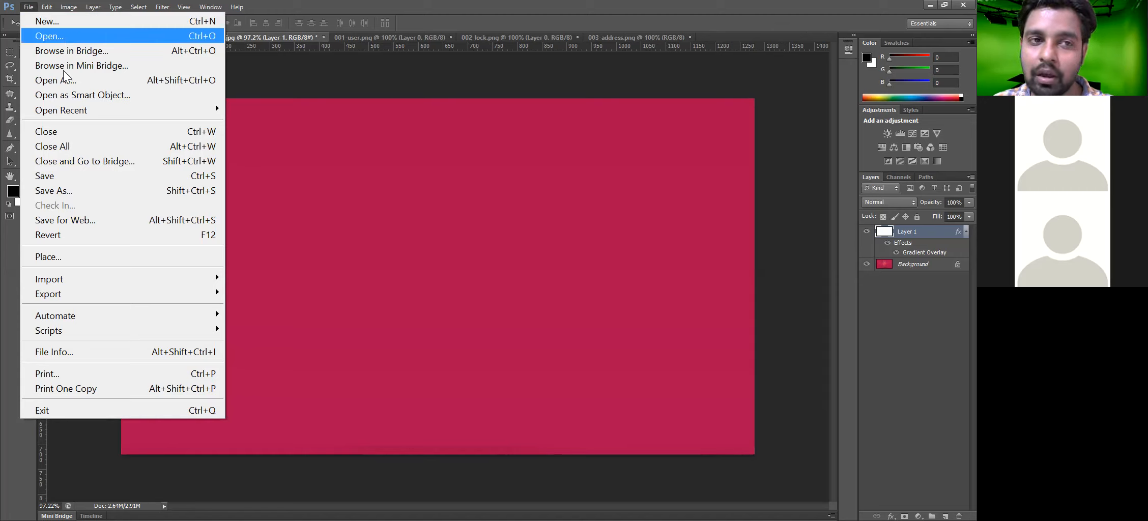
{"action": "left_click", "coordinate": [55, 258]}
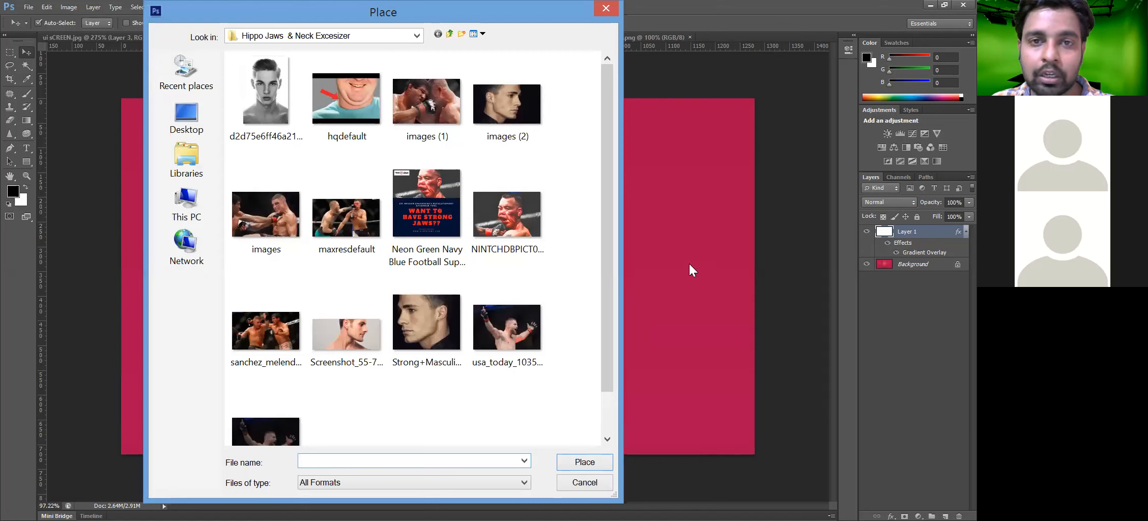
{"action": "left_click", "coordinate": [450, 33]}
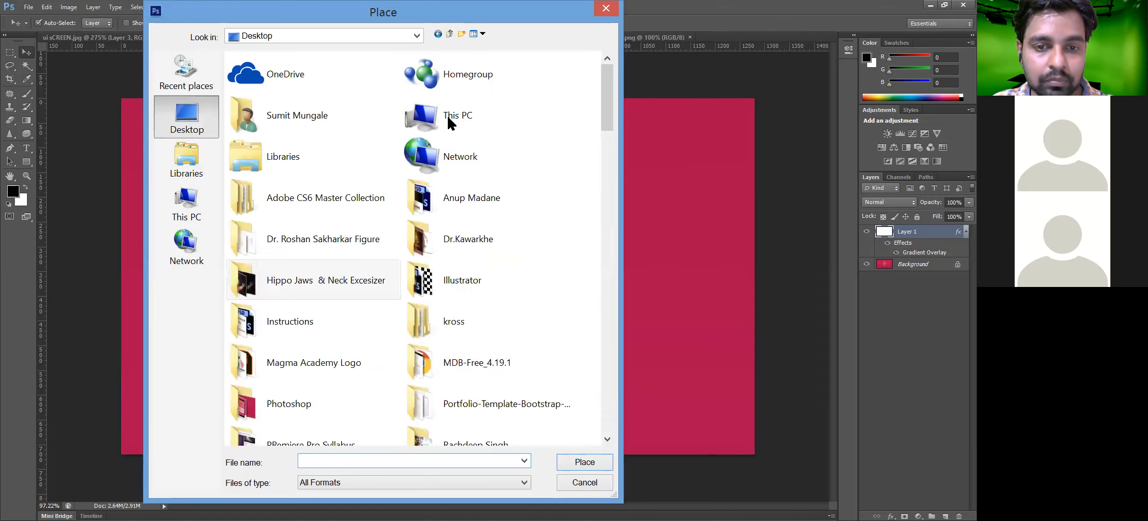
{"action": "left_click", "coordinate": [338, 280]}
{"action": "key", "text": "Return"}
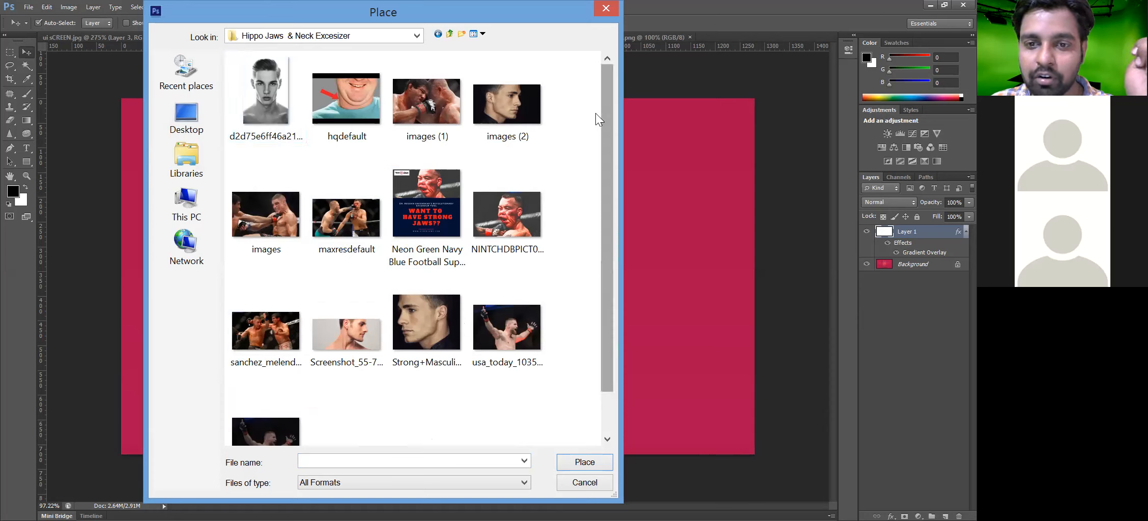
{"action": "left_click_drag", "start_coordinate": [604, 122], "coordinate": [613, 217]}
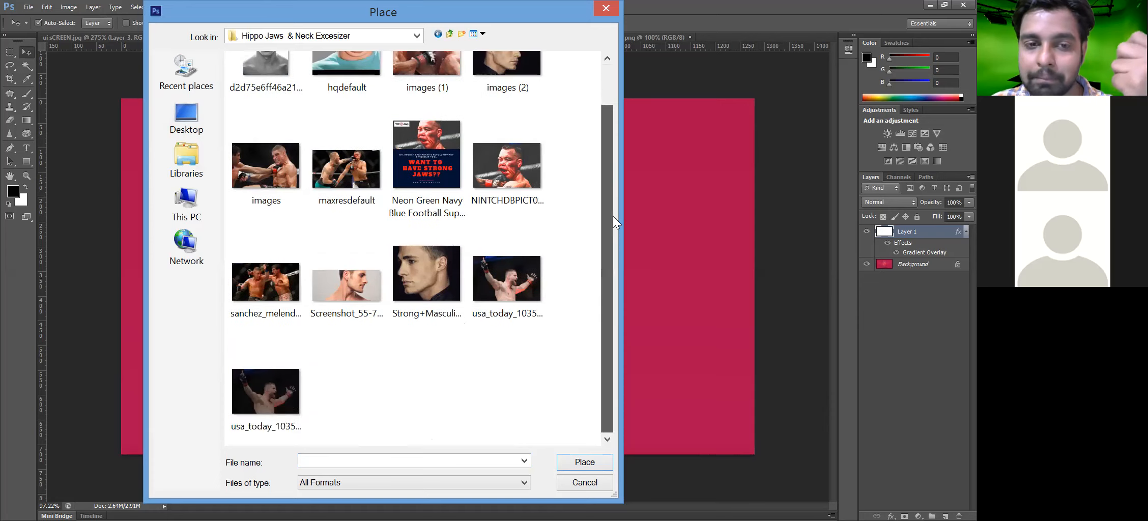
{"action": "left_click_drag", "start_coordinate": [607, 136], "coordinate": [604, 106]}
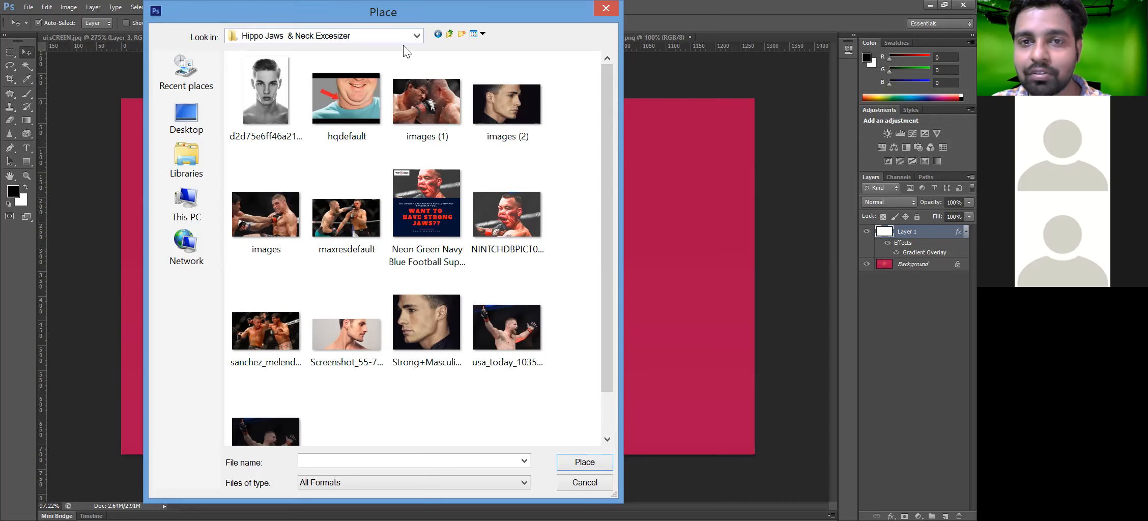
- Place the amazing-animal tree-at-sunset image from the Desktop's Photoshop folder into the document as a new layer
{"action": "left_click", "coordinate": [451, 35]}
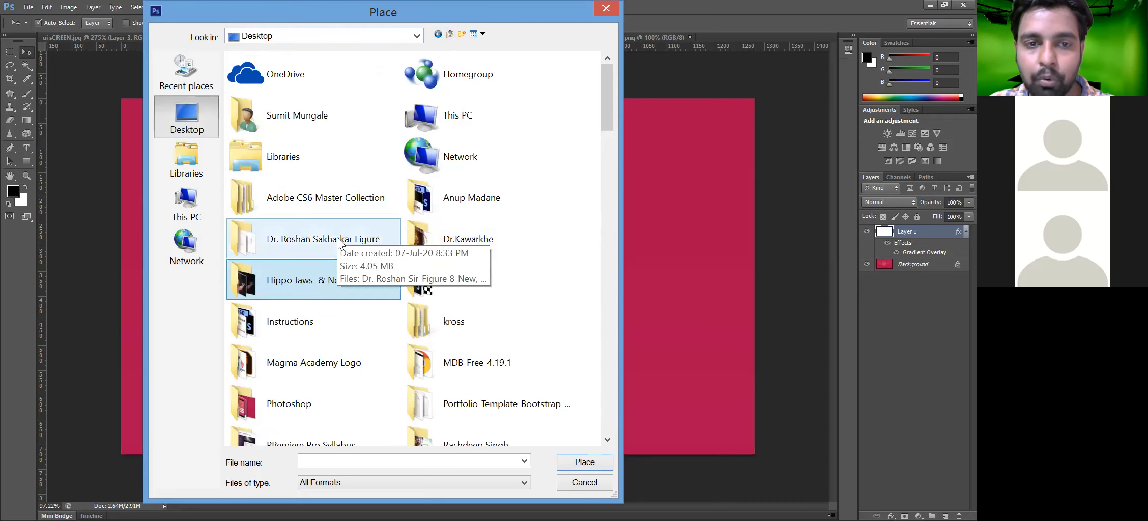
{"action": "key", "text": "p"}
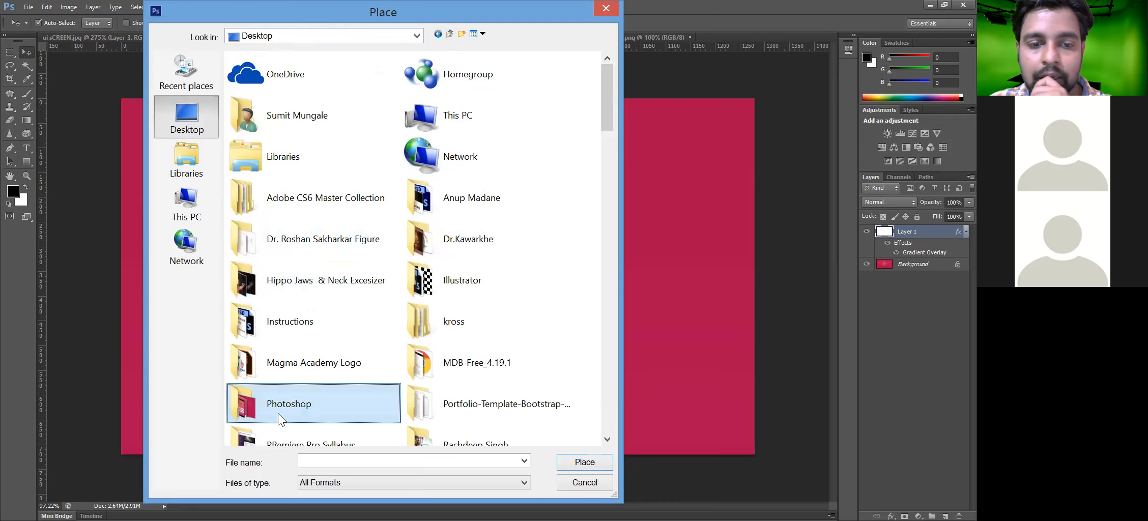
{"action": "double_click", "coordinate": [263, 403]}
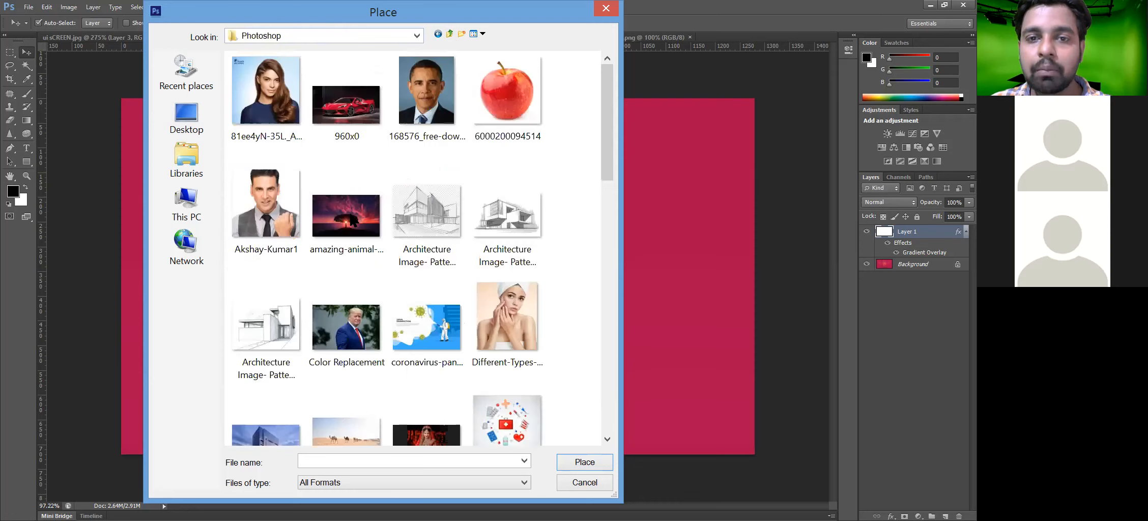
{"action": "left_click", "coordinate": [346, 228]}
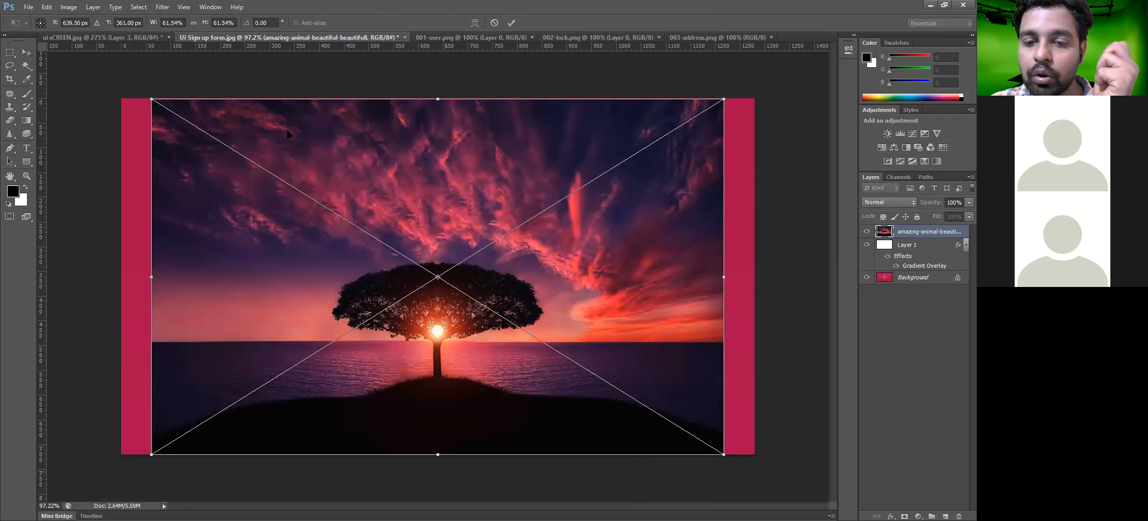
{"action": "left_click", "coordinate": [507, 25]}
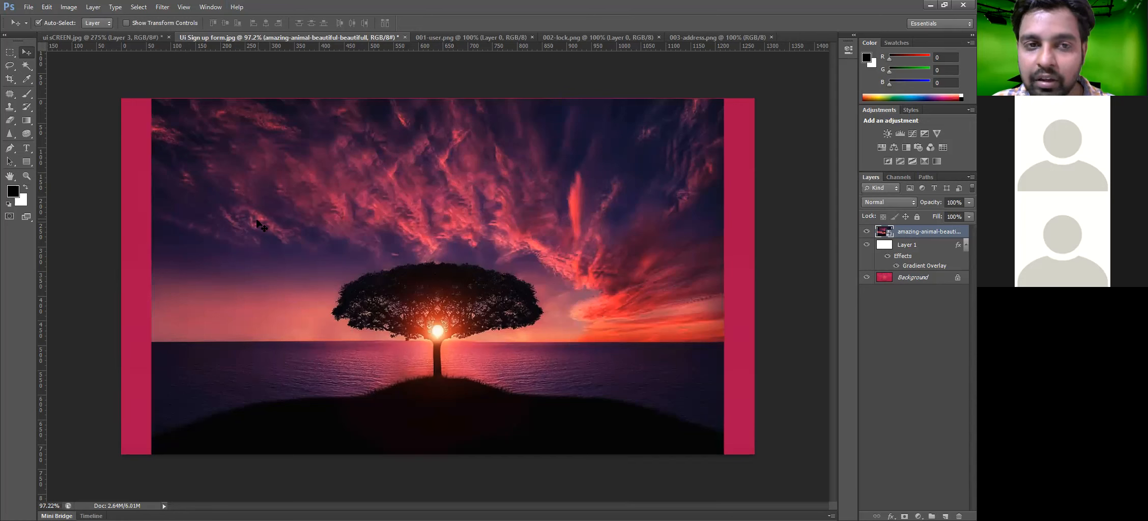
- Enlarge the placed sunset image to about 68.3% so that it covers the whole canvas
{"action": "key", "text": "ctrl+t"}
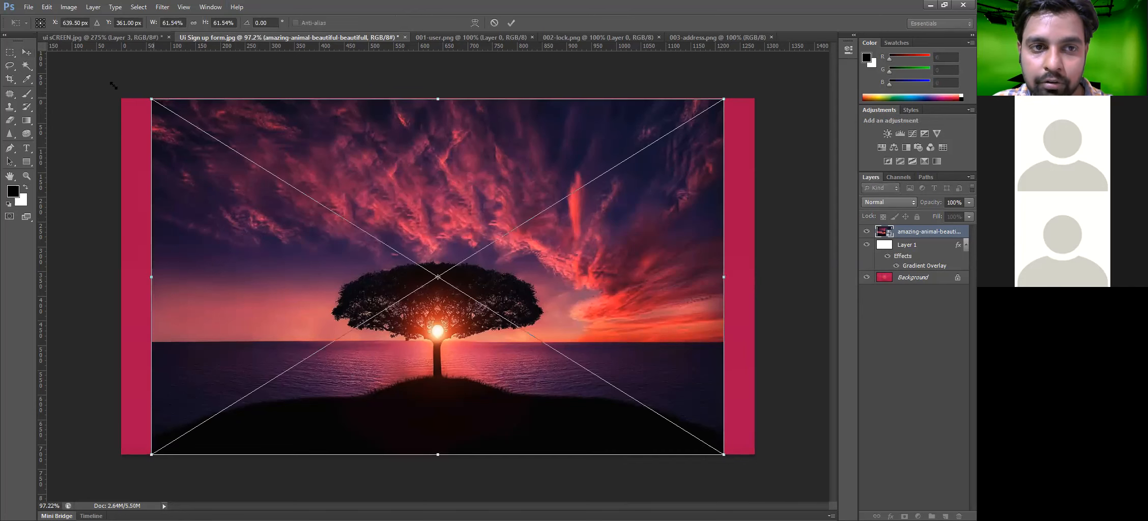
{"action": "mouse_move", "coordinate": [113, 86]}
{"action": "left_mouse_down"}
{"action": "mouse_move", "coordinate": [81, 66]}
{"action": "mouse_move", "coordinate": [119, 79]}
{"action": "left_mouse_up"}
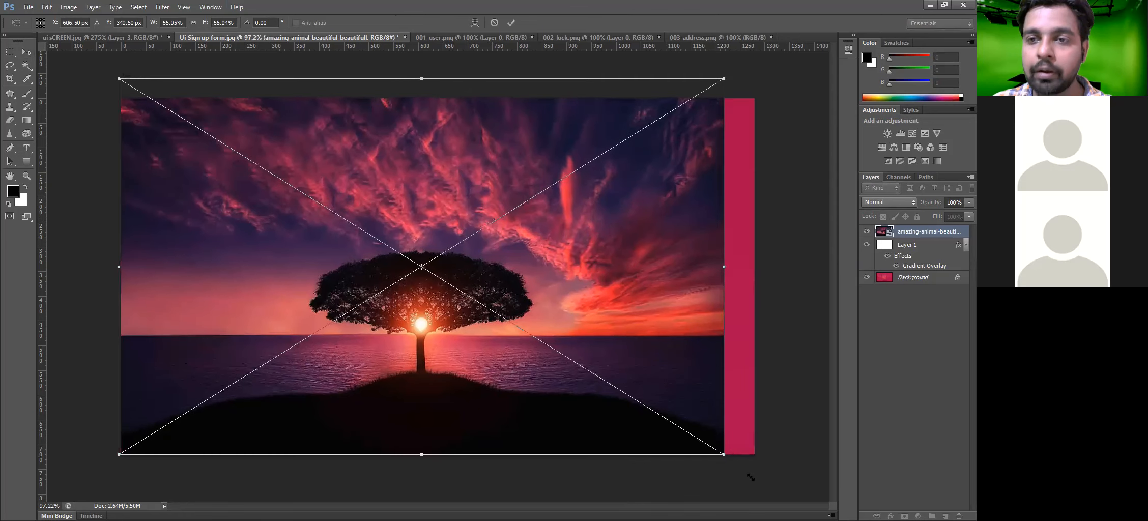
{"action": "left_click_drag", "start_coordinate": [751, 478], "coordinate": [781, 497]}
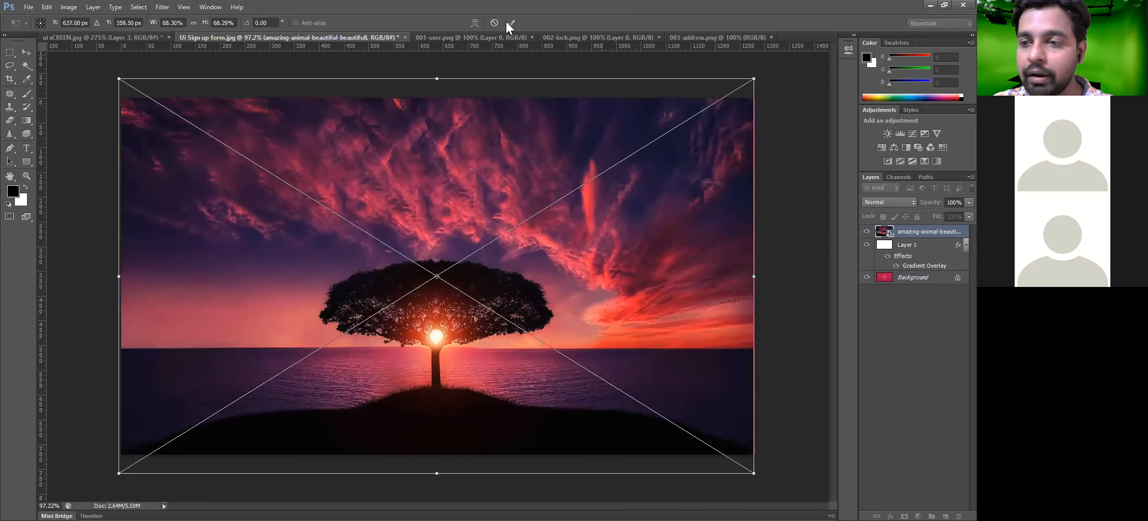
{"action": "key", "text": "Return"}
- Move the Gradient Overlay effect from Layer 1 onto the placed sunset image layer
{"action": "left_click", "coordinate": [906, 245]}
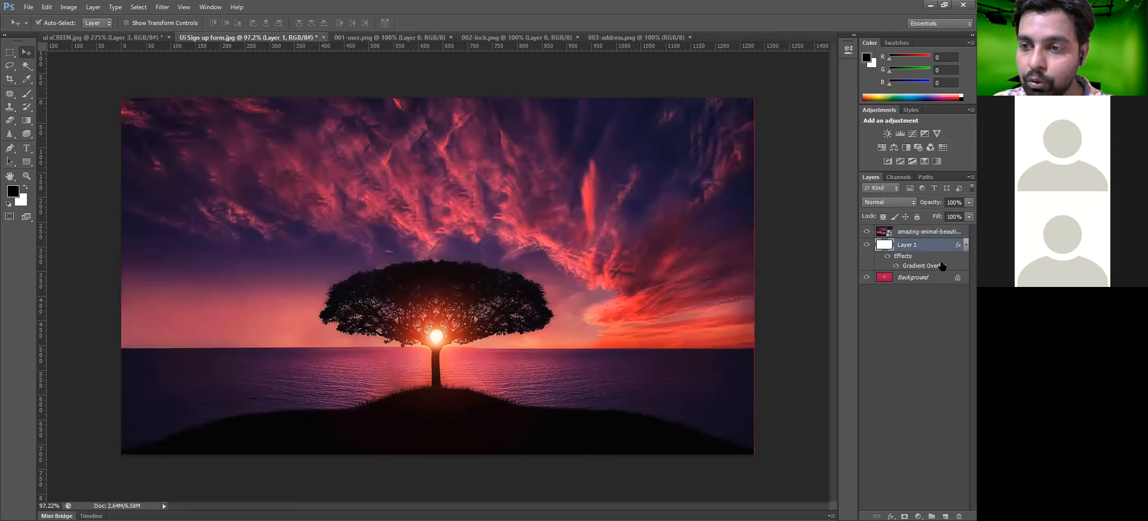
{"action": "left_click_drag", "start_coordinate": [950, 261], "coordinate": [936, 231]}
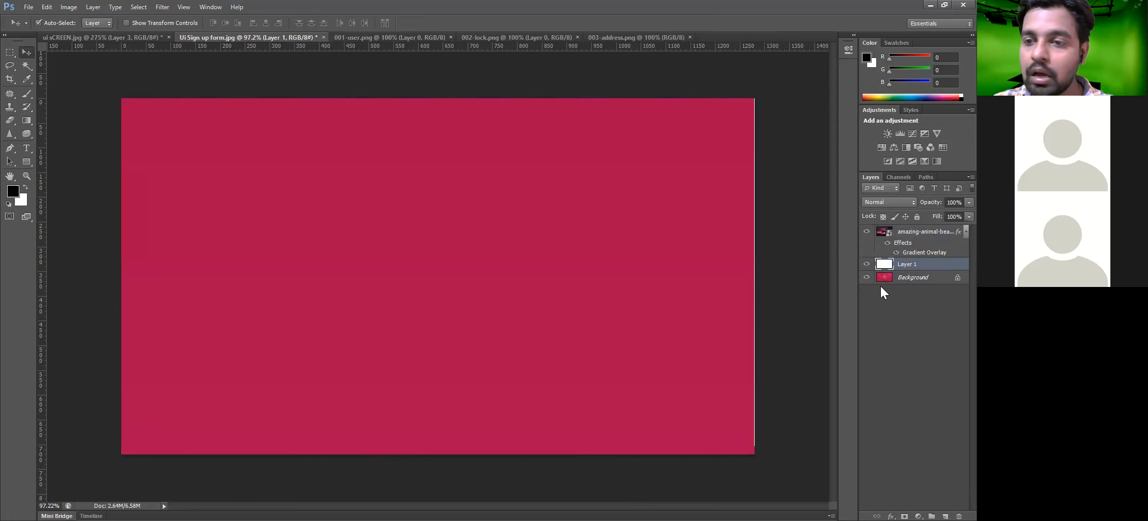
- Undo the Gradient Overlay move and place the sunset image layer beneath Layer 1 in the stacking order
{"action": "left_click", "coordinate": [558, 395]}
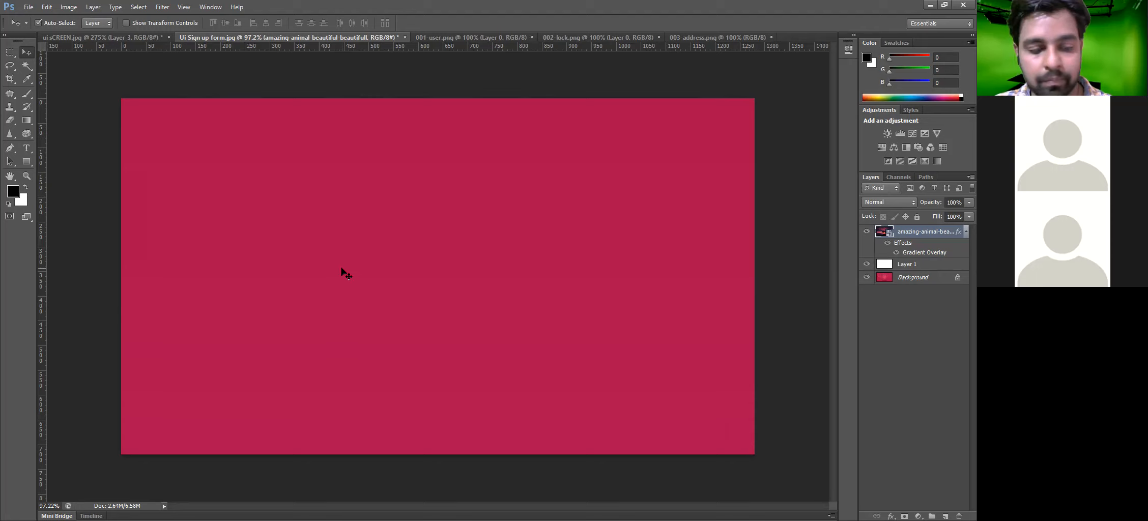
{"action": "key", "text": "ctrl+z"}
{"action": "left_click_drag", "start_coordinate": [929, 232], "coordinate": [945, 268]}
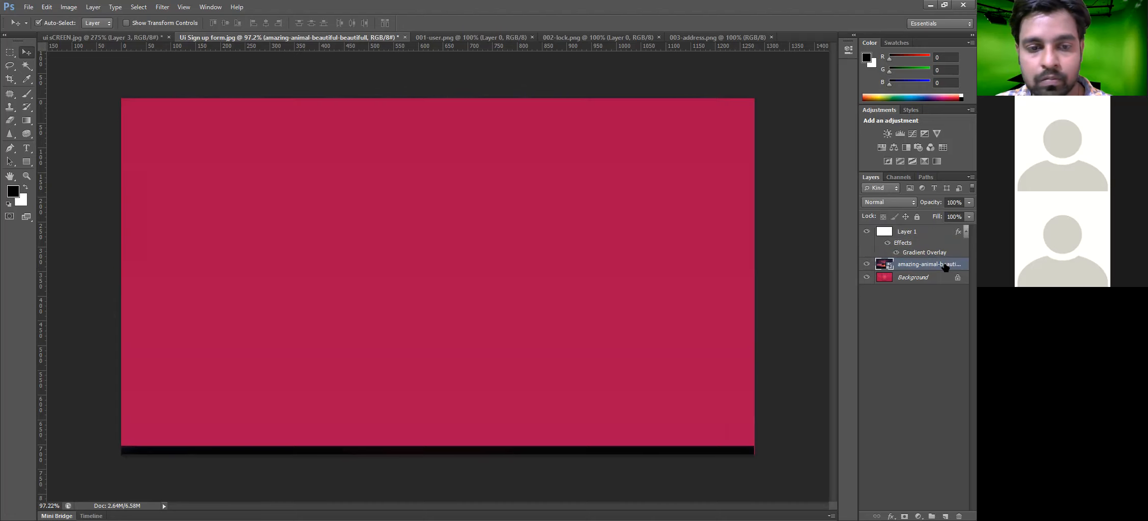
- Nudge Layer 1 down until its gradient covers the exposed strip along the canvas's lower edge
{"action": "left_click_drag", "start_coordinate": [350, 397], "coordinate": [350, 401]}
{"action": "key", "text": "Down"}
{"action": "key", "text": "Down"}
{"action": "key", "text": "Down"}
{"action": "key", "text": "Down"}
{"action": "key", "text": "Down"}
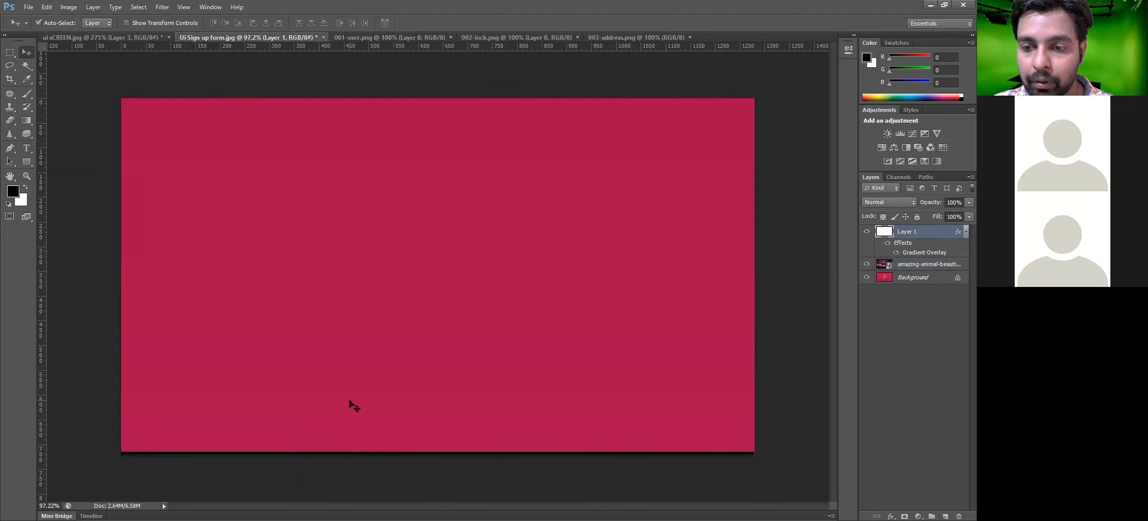
{"action": "key", "text": "Down"}
{"action": "key", "text": "Down"}
{"action": "key", "text": "Down"}
{"action": "key", "text": "Down"}
{"action": "key", "text": "Down"}
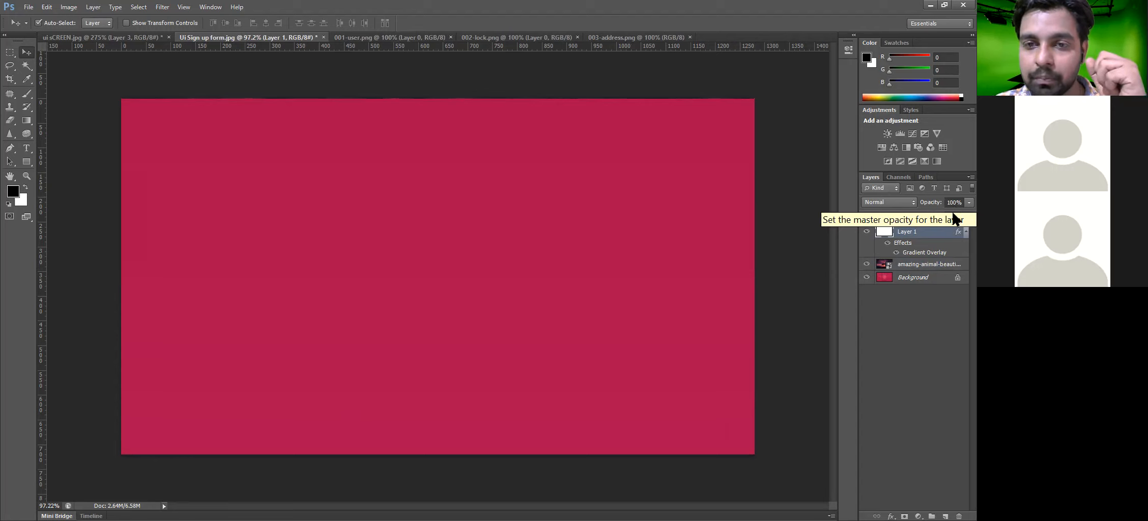
- Set Layer 1's opacity to 85% so the sunset image shows through the gradient, and deselect the layer
{"action": "left_click_drag", "start_coordinate": [969, 202], "coordinate": [953, 218]}
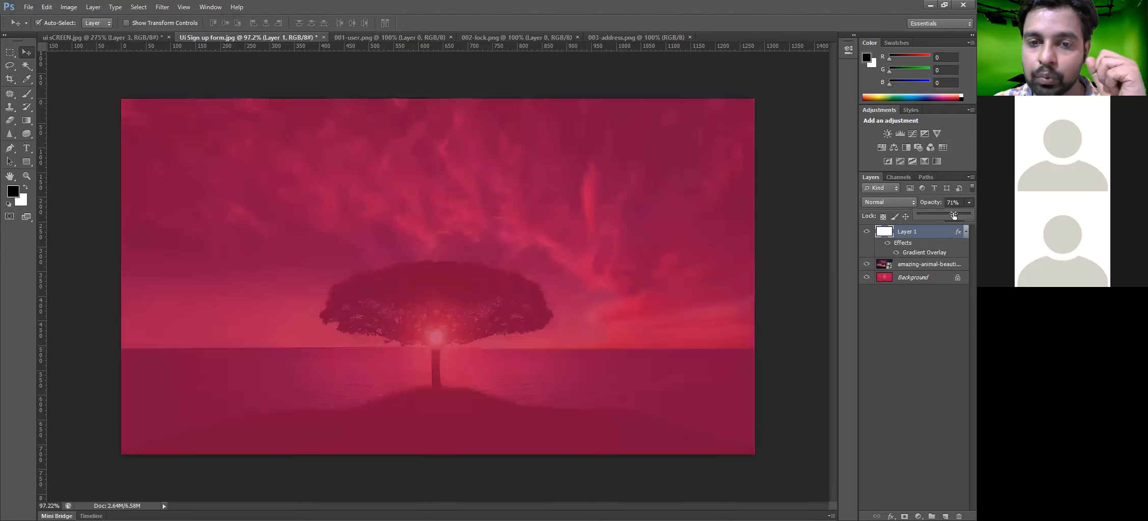
{"action": "key", "text": "8"}
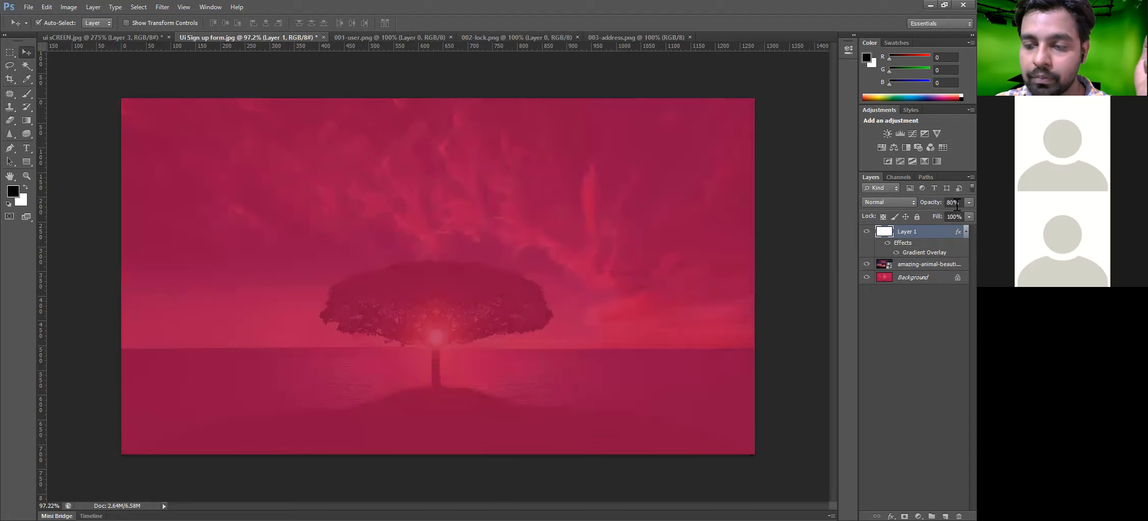
{"action": "left_click", "coordinate": [957, 202]}
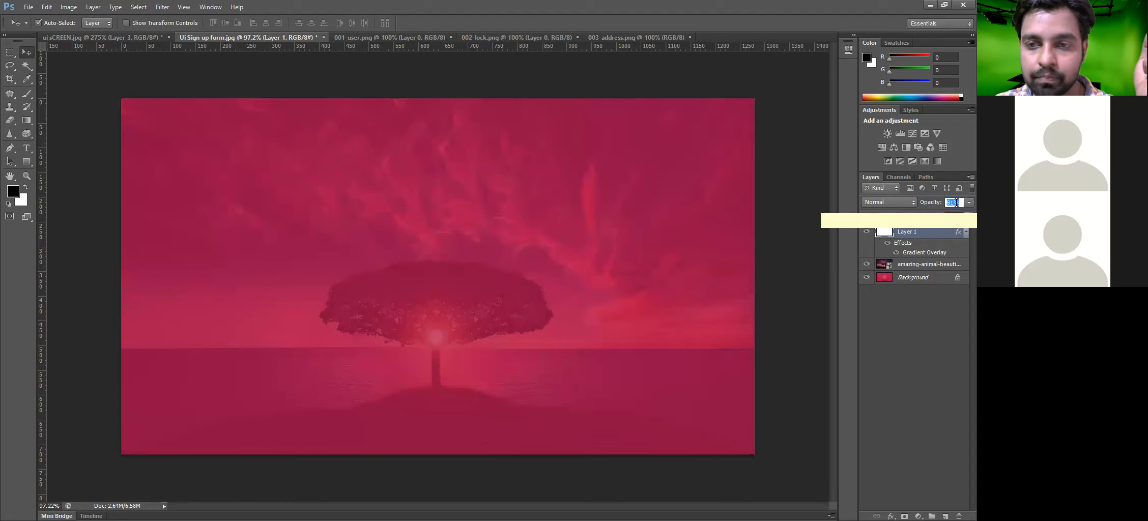
{"action": "scroll", "coordinate": [957, 202], "scroll_direction": "up", "scroll_amount": 6}
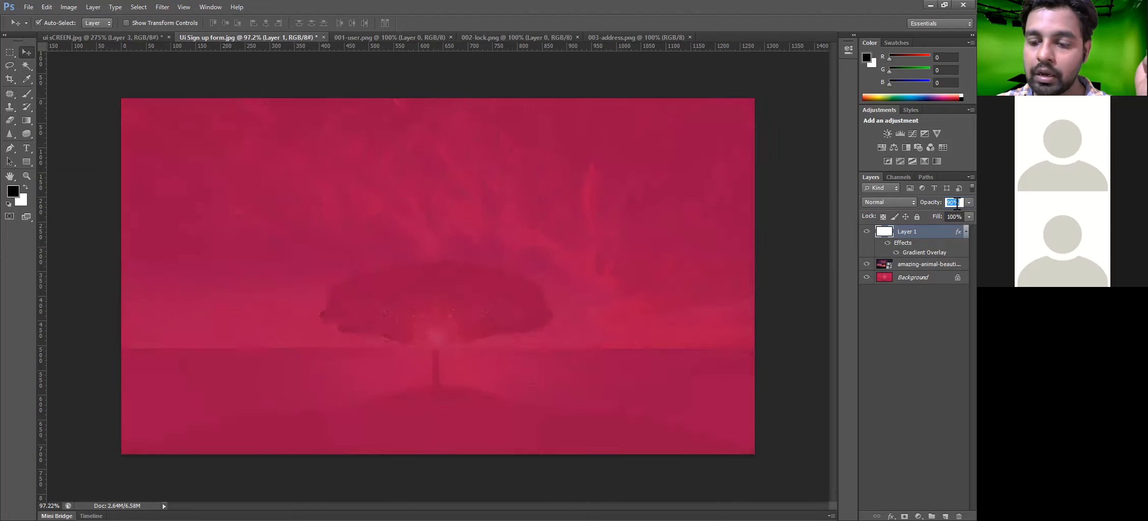
{"action": "type", "text": "85"}
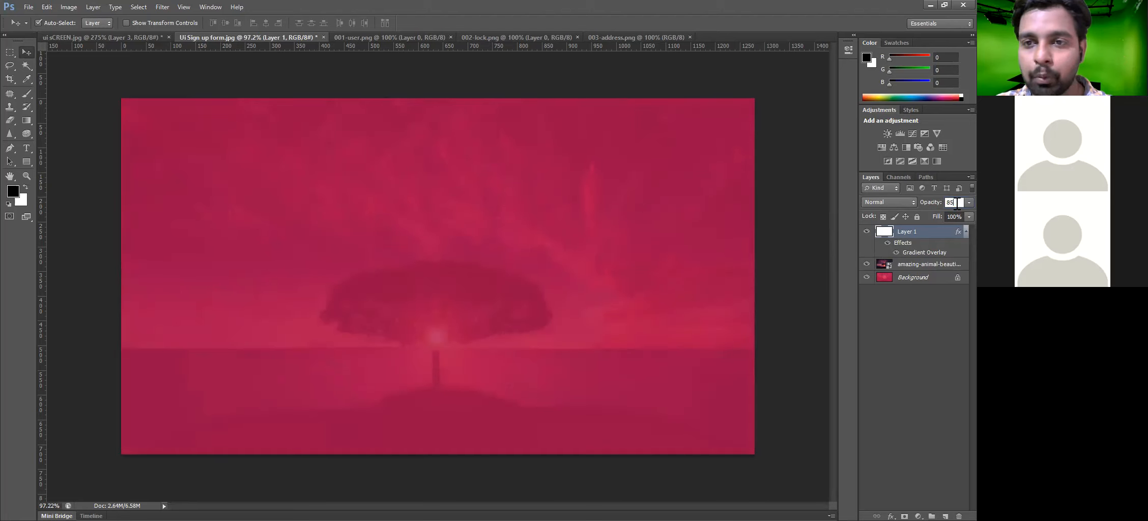
{"action": "left_click", "coordinate": [527, 98]}
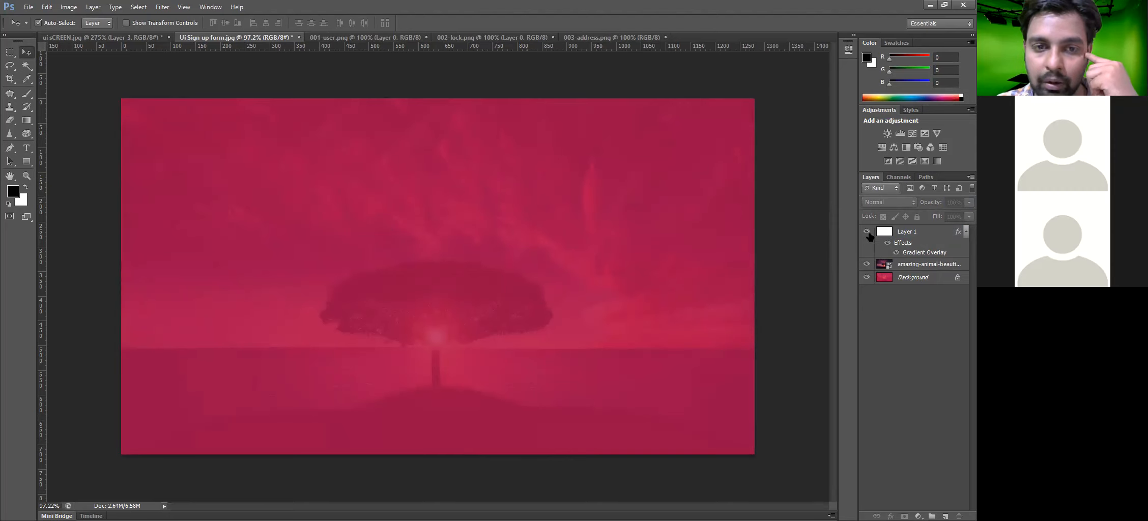
- Hide Layer 1 and the sunset image layer to expose the sign-up form reference on the Background
{"action": "left_click_drag", "start_coordinate": [867, 232], "coordinate": [869, 236]}
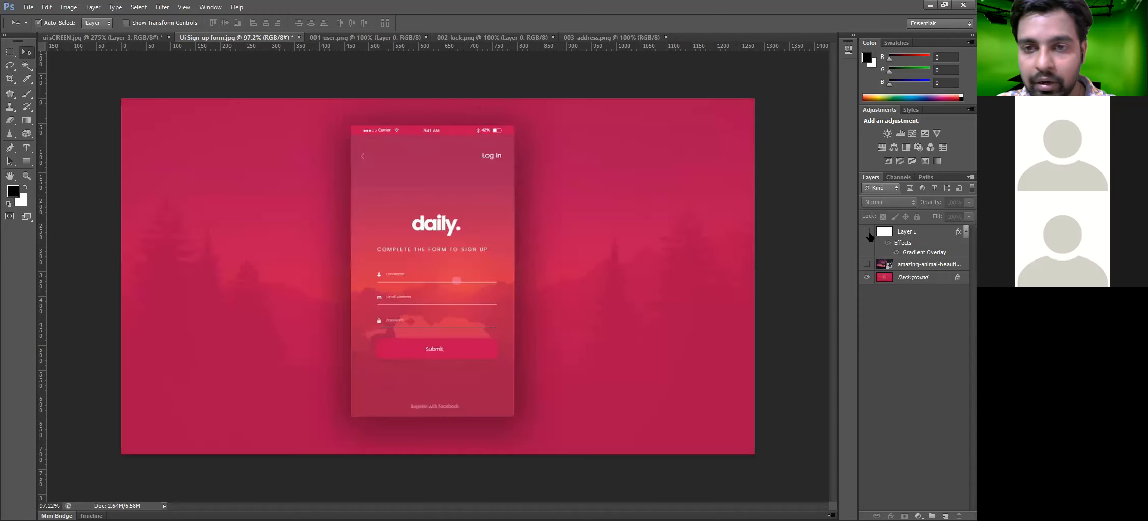
{"action": "key", "text": "ctrl+1"}
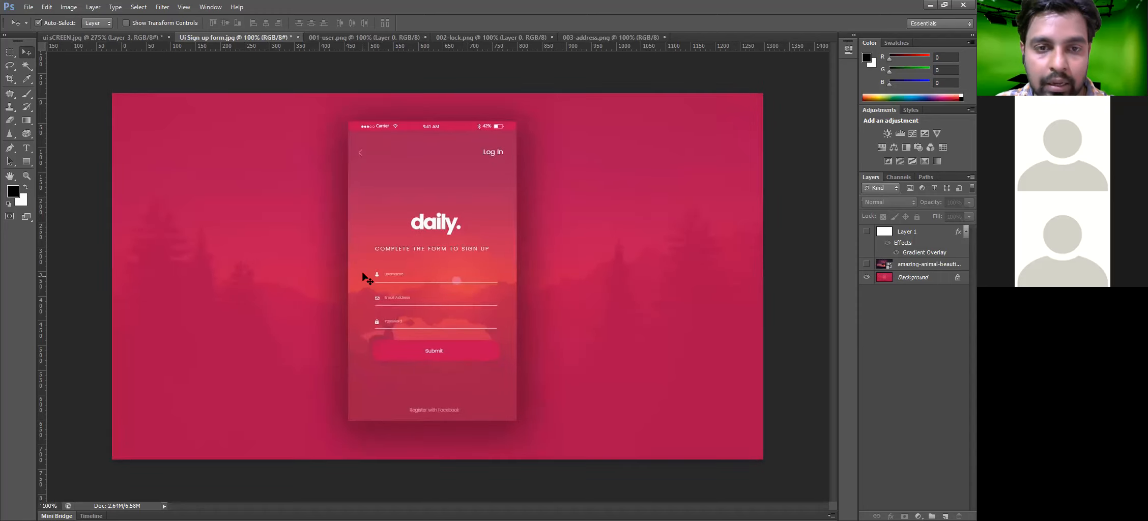
{"action": "key", "text": "ctrl+plus"}
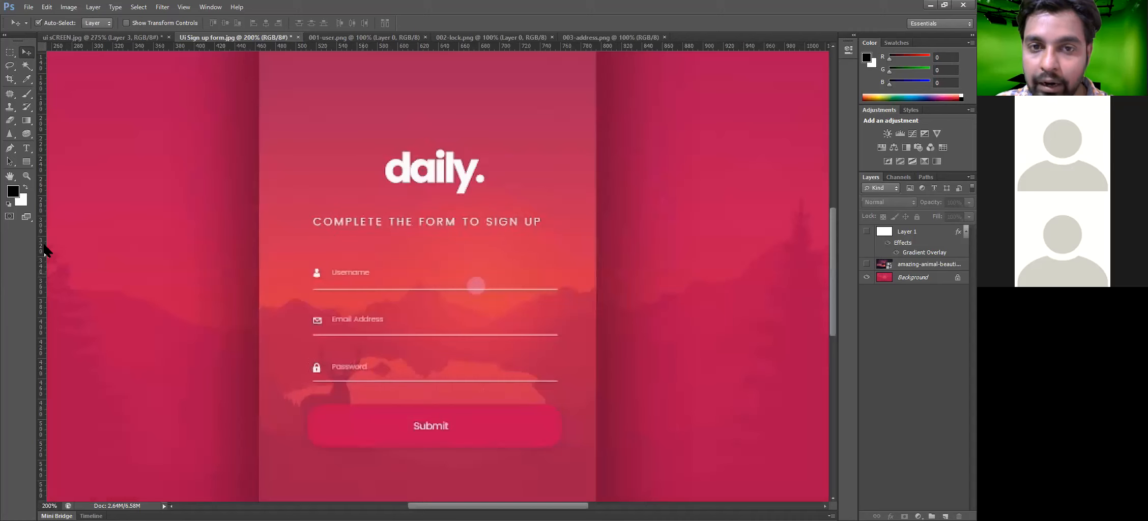
{"action": "key", "text": "ctrl+minus"}
- Place guides along the phone screen's four edges, with the vertical ones at about 464 px and 794 px
{"action": "left_click_drag", "start_coordinate": [253, 245], "coordinate": [349, 267]}
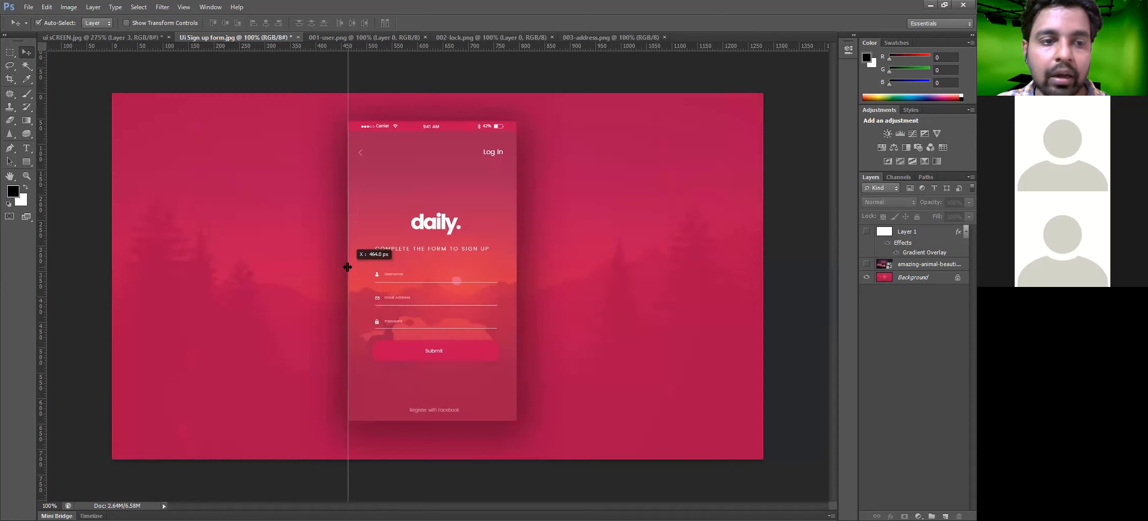
{"action": "left_click_drag", "start_coordinate": [347, 266], "coordinate": [348, 267]}
{"action": "left_click_drag", "start_coordinate": [45, 240], "coordinate": [516, 261]}
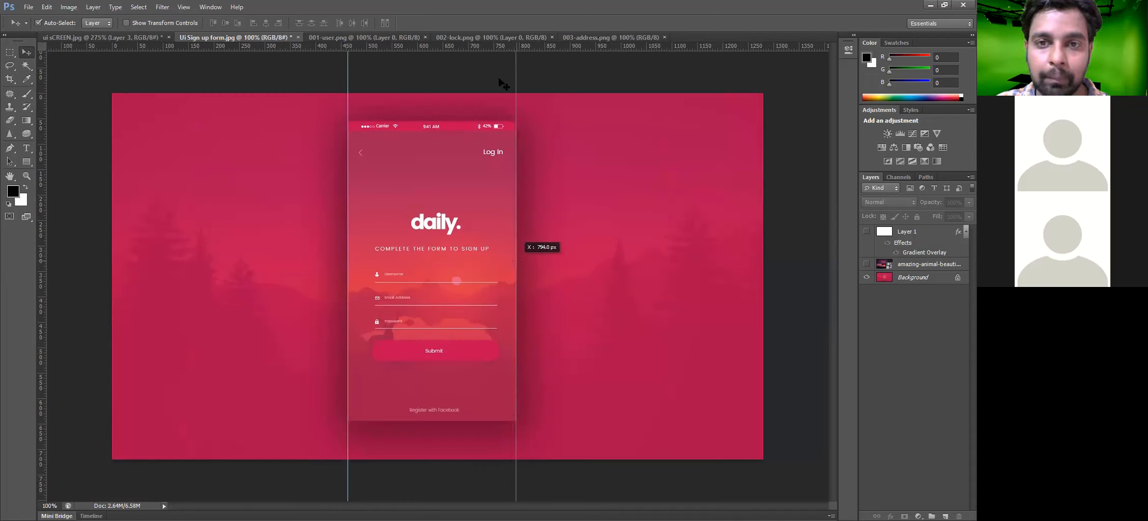
{"action": "left_click_drag", "start_coordinate": [501, 47], "coordinate": [513, 121]}
{"action": "left_click_drag", "start_coordinate": [461, 47], "coordinate": [489, 67]}
{"action": "left_click_drag", "start_coordinate": [489, 422], "coordinate": [484, 420]}
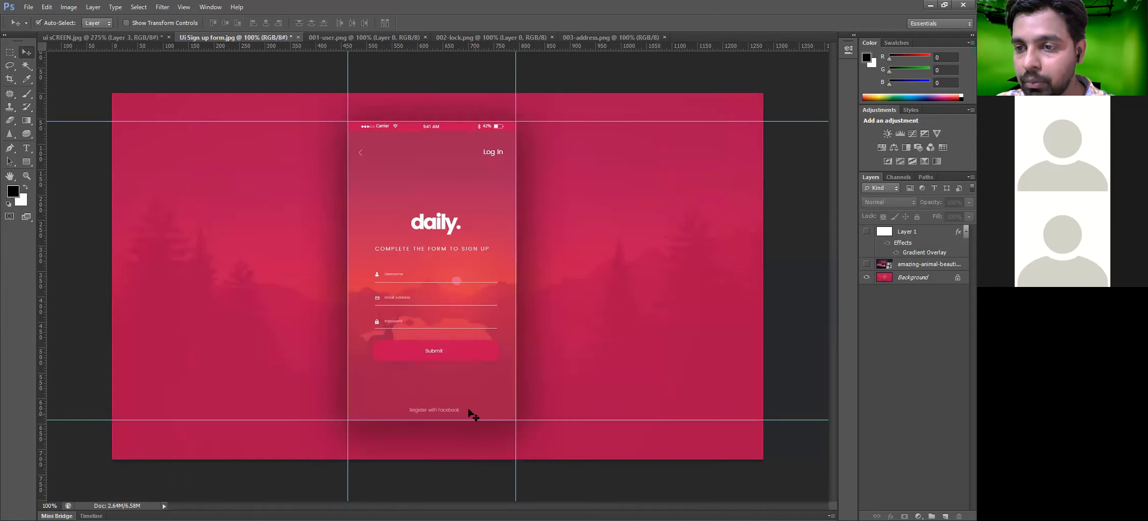
- Add a new layer and make a rectangular marquee selection of the phone screen area enclosed by the guides
{"action": "key", "text": "ctrl+plus"}
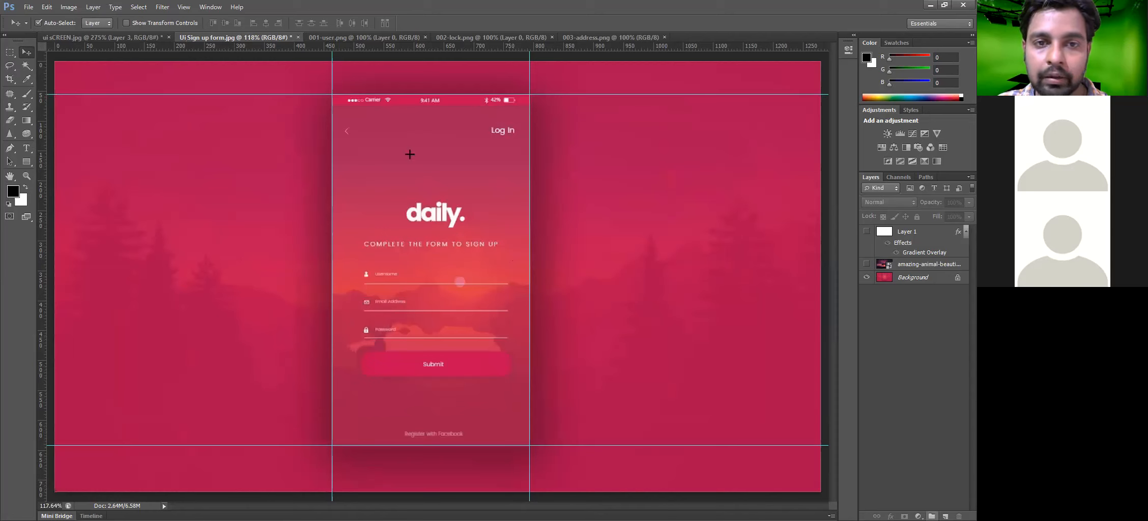
{"action": "key", "text": "m"}
{"action": "key", "text": "ctrl+shift+alt+n"}
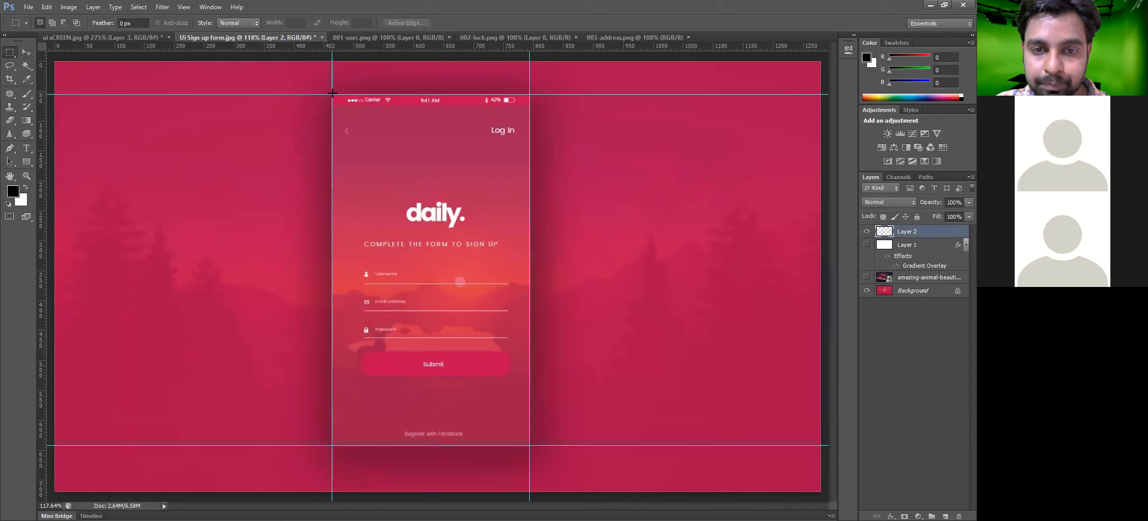
{"action": "left_click_drag", "start_coordinate": [333, 93], "coordinate": [522, 433]}
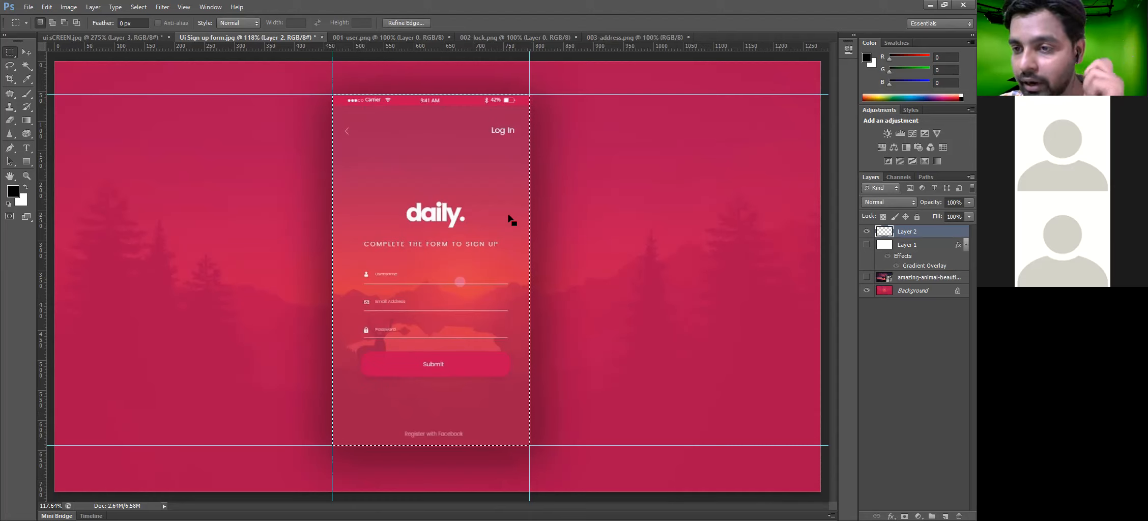
- Copy Layer 1's layer style and paste it onto Layer 2, leaving Layer 1 hidden
{"action": "right_click", "coordinate": [955, 268]}
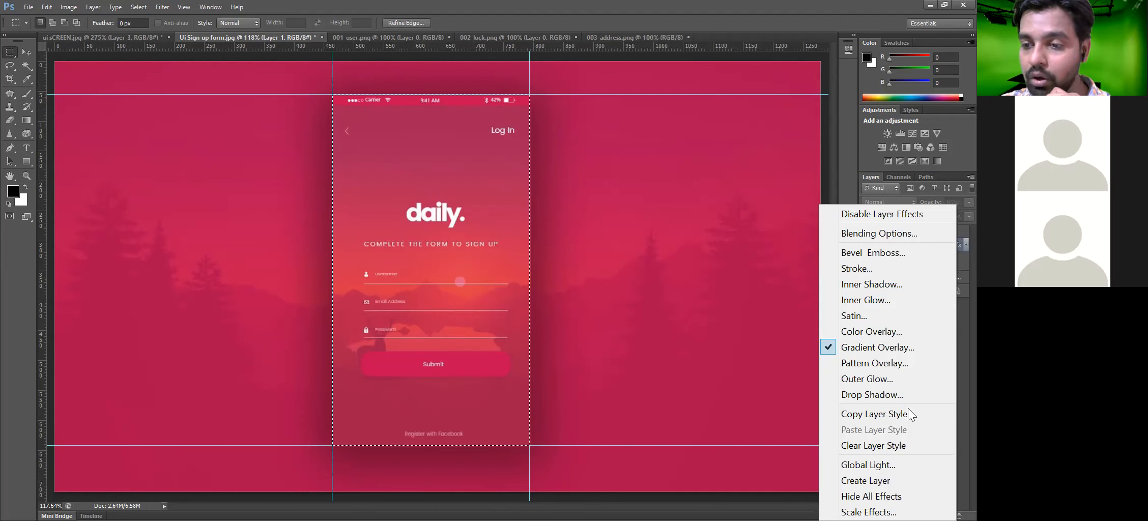
{"action": "left_click", "coordinate": [840, 416]}
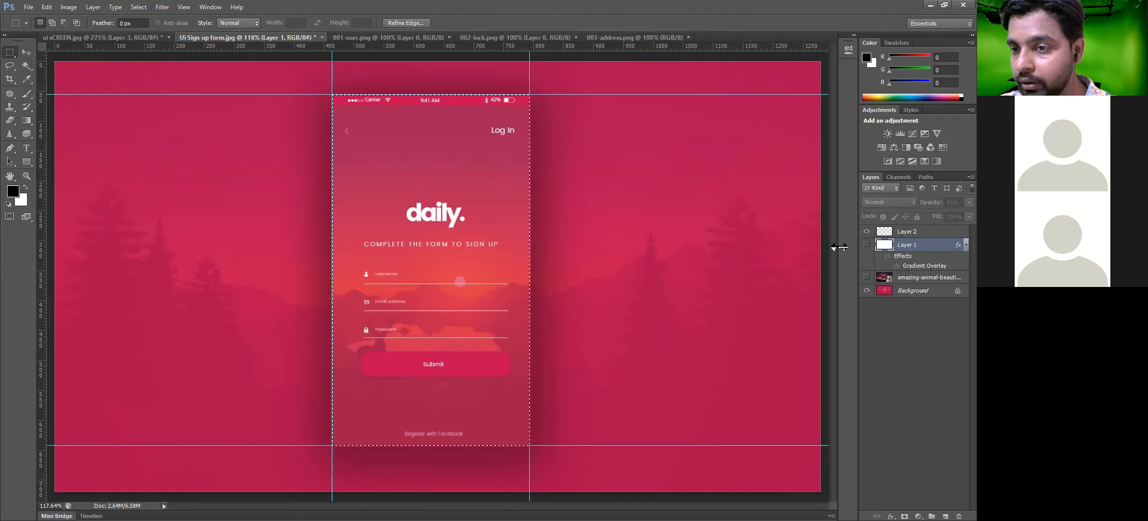
{"action": "left_click", "coordinate": [866, 245]}
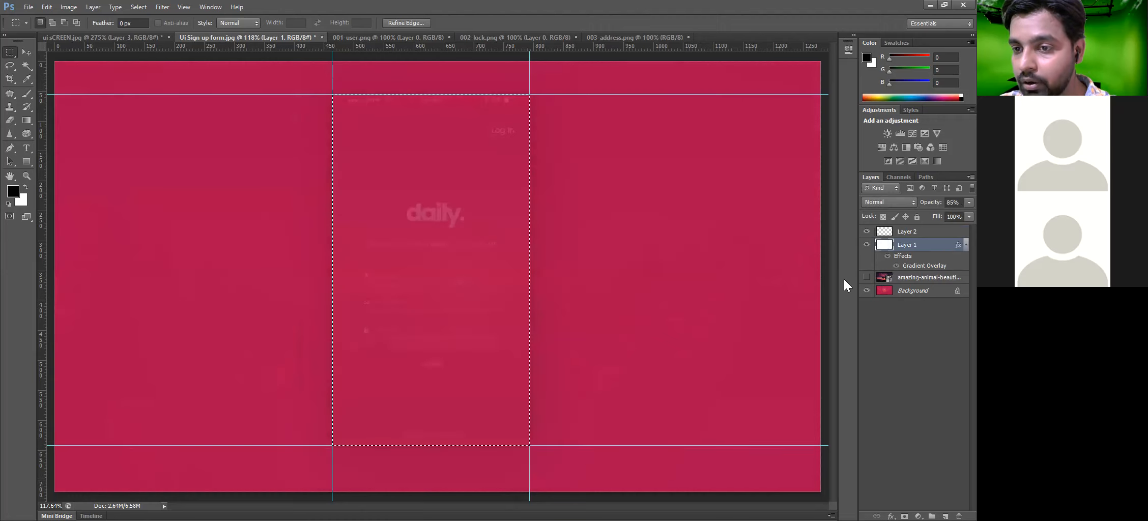
{"action": "right_click", "coordinate": [843, 277]}
{"action": "left_click", "coordinate": [844, 284]}
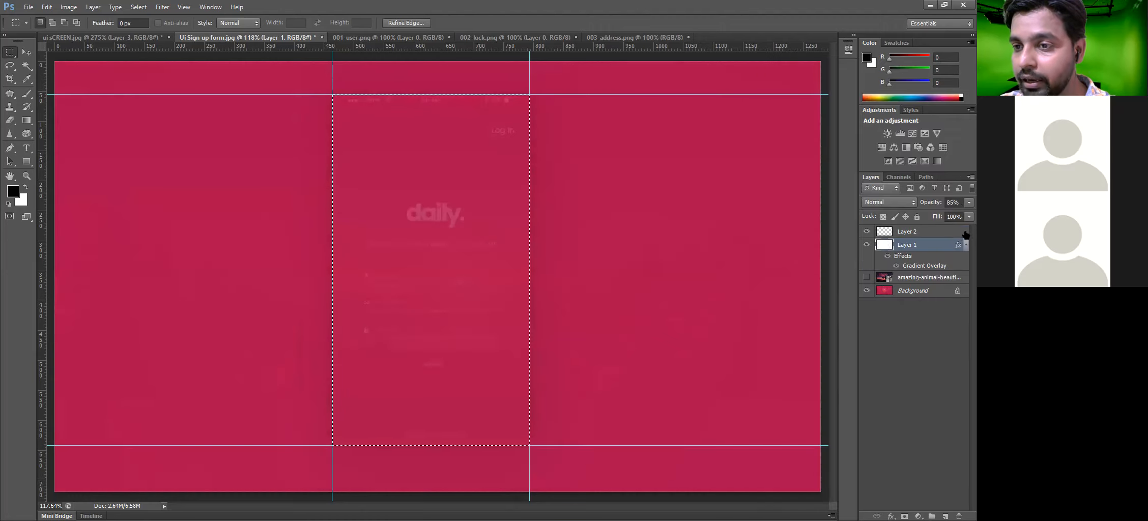
{"action": "left_click", "coordinate": [941, 229]}
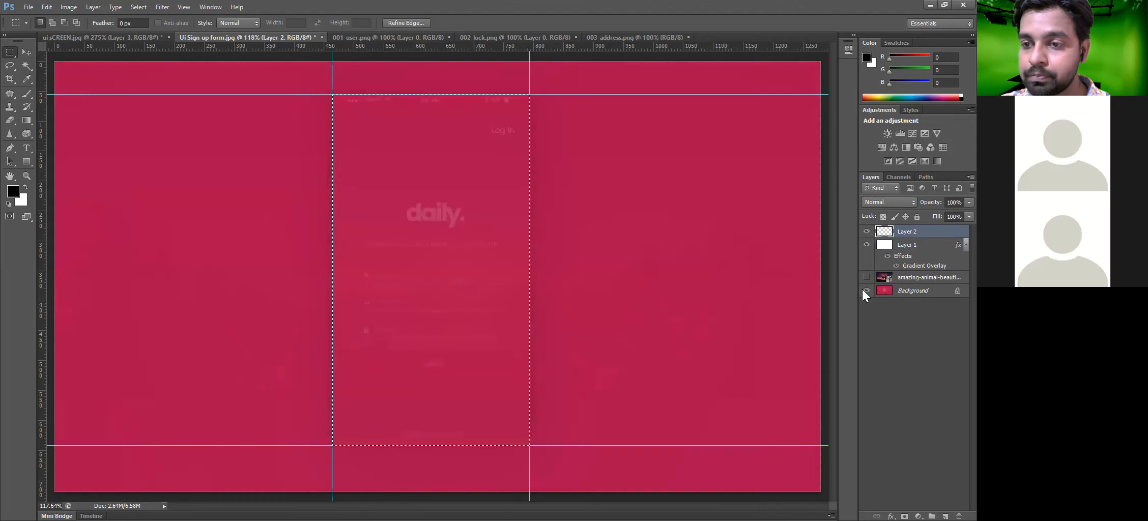
{"action": "right_click", "coordinate": [865, 298]}
{"action": "left_click", "coordinate": [866, 300]}
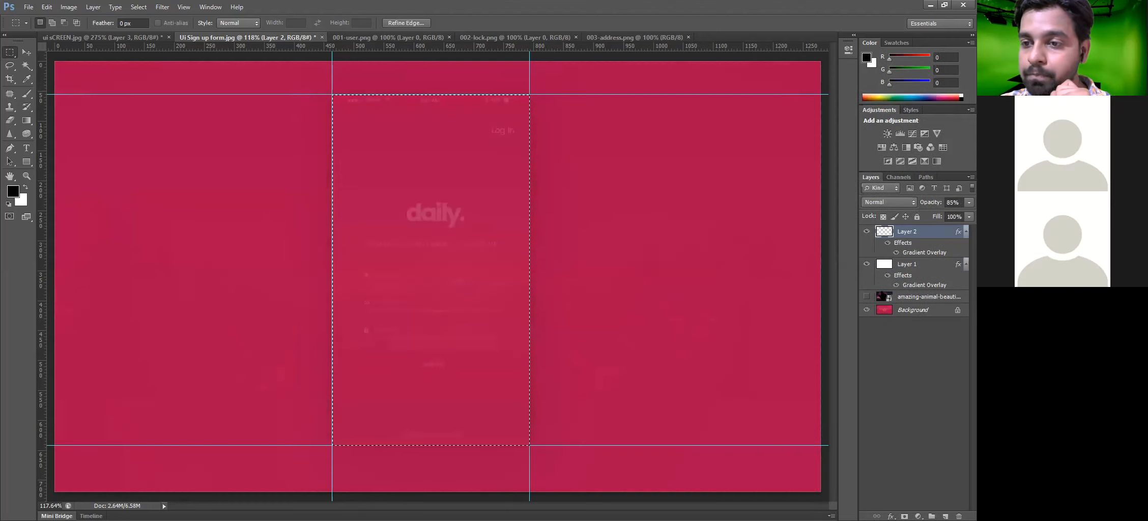
{"action": "left_click", "coordinate": [867, 264]}
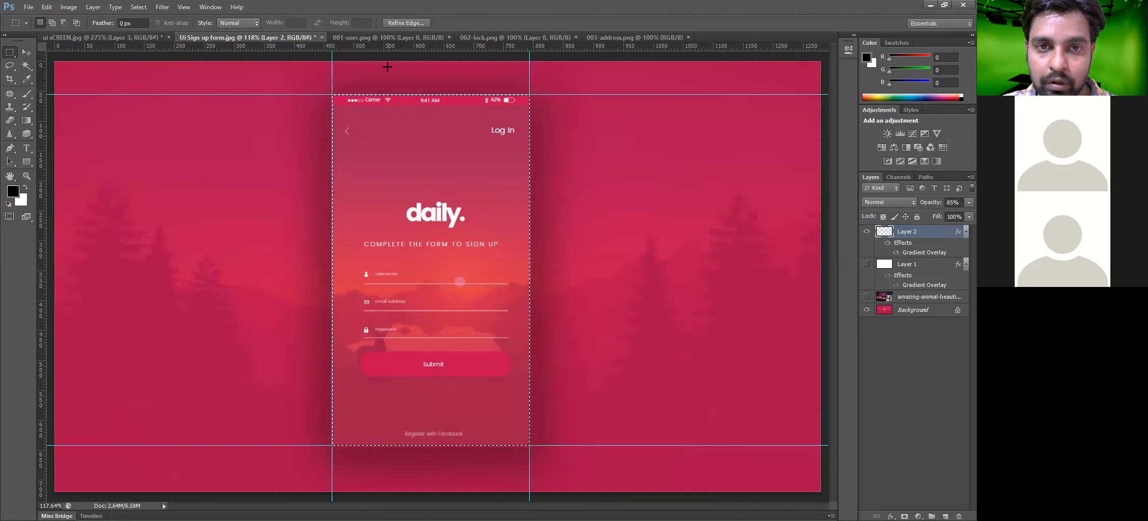
- Place a horizontal guide along the lower edge of the phone's status bar, clearing the phone screen selection
{"action": "scroll", "coordinate": [351, 93], "scroll_direction": "up", "scroll_amount": 3, "text": "alt"}
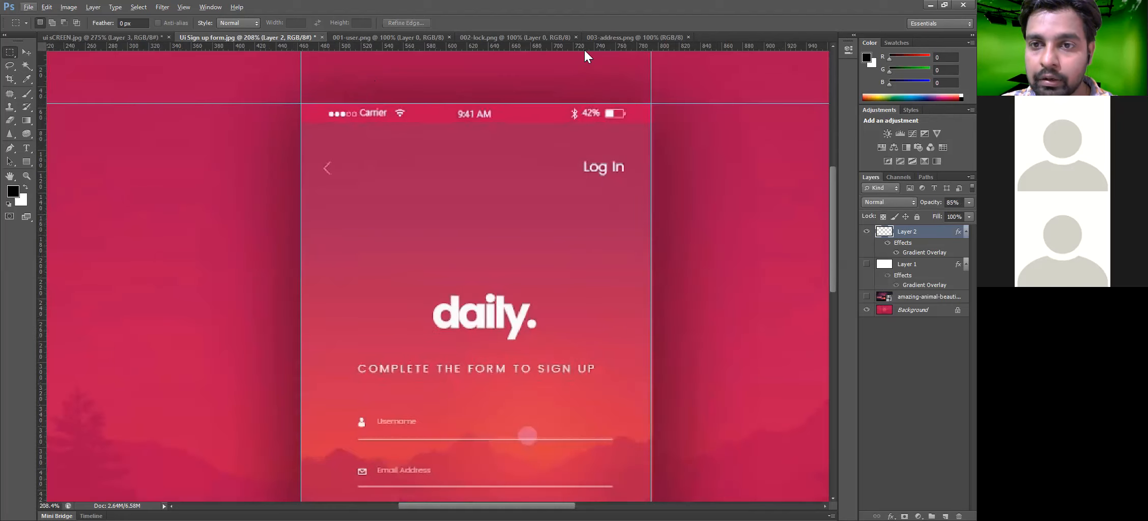
{"action": "left_click_drag", "start_coordinate": [593, 127], "coordinate": [571, 121]}
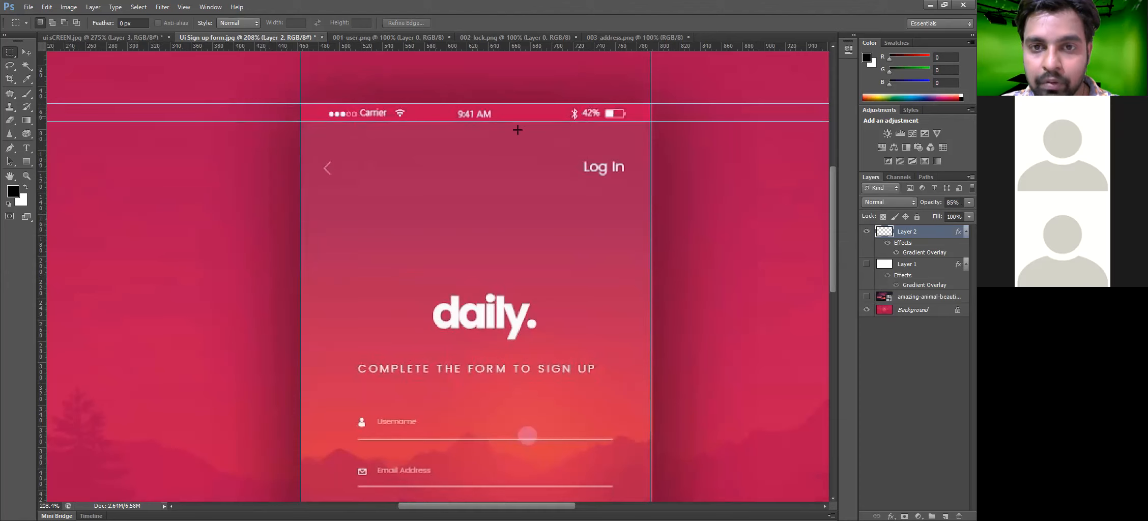
{"action": "key", "text": "b"}
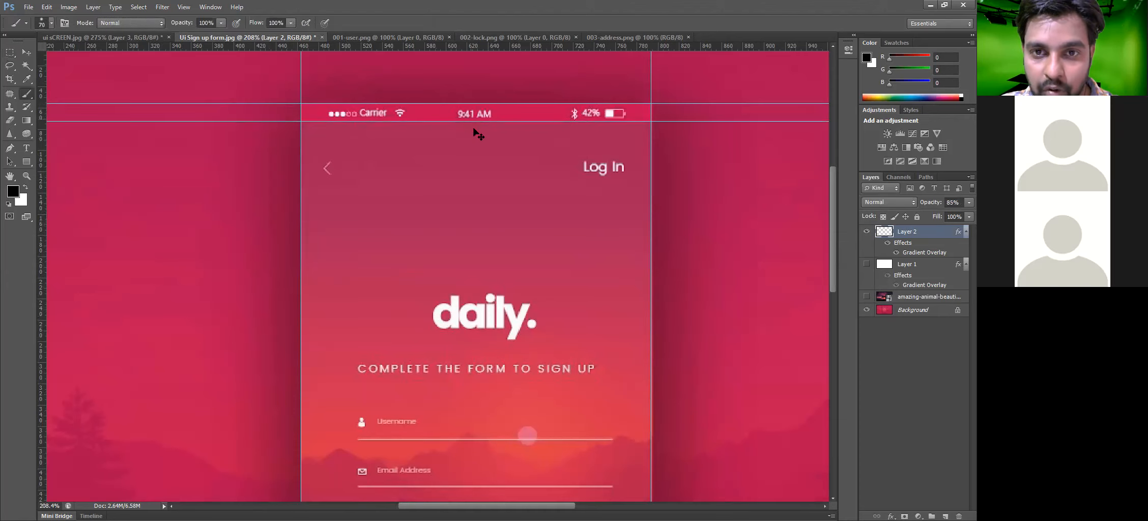
{"action": "key", "text": "v"}
{"action": "scroll", "coordinate": [474, 122], "scroll_direction": "up", "scroll_amount": 5}
{"action": "left_click_drag", "start_coordinate": [479, 123], "coordinate": [478, 125]}
{"action": "scroll", "coordinate": [475, 140], "scroll_direction": "down", "scroll_amount": 4}
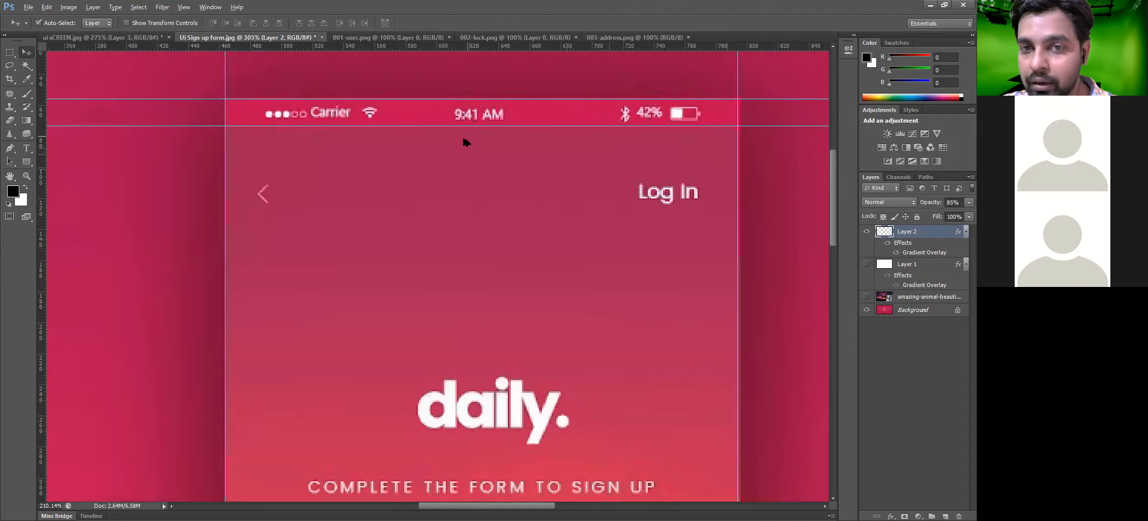
{"action": "scroll", "coordinate": [615, 123], "scroll_direction": "down", "scroll_amount": 2}
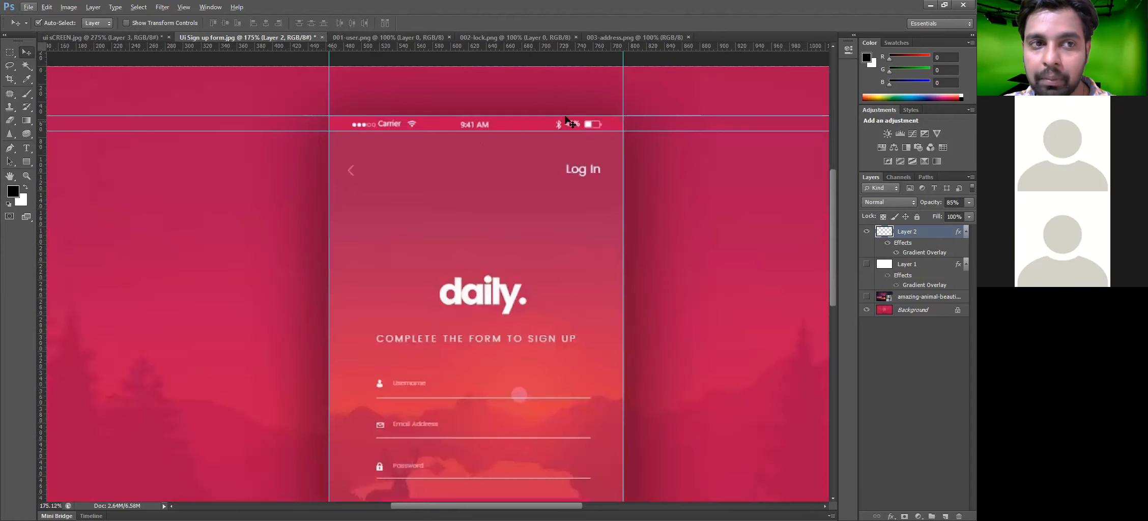
- Select the status bar strip between the guides, fill it on a new layer with crimson sampled from the bar, and deselect
{"action": "left_click", "coordinate": [9, 52]}
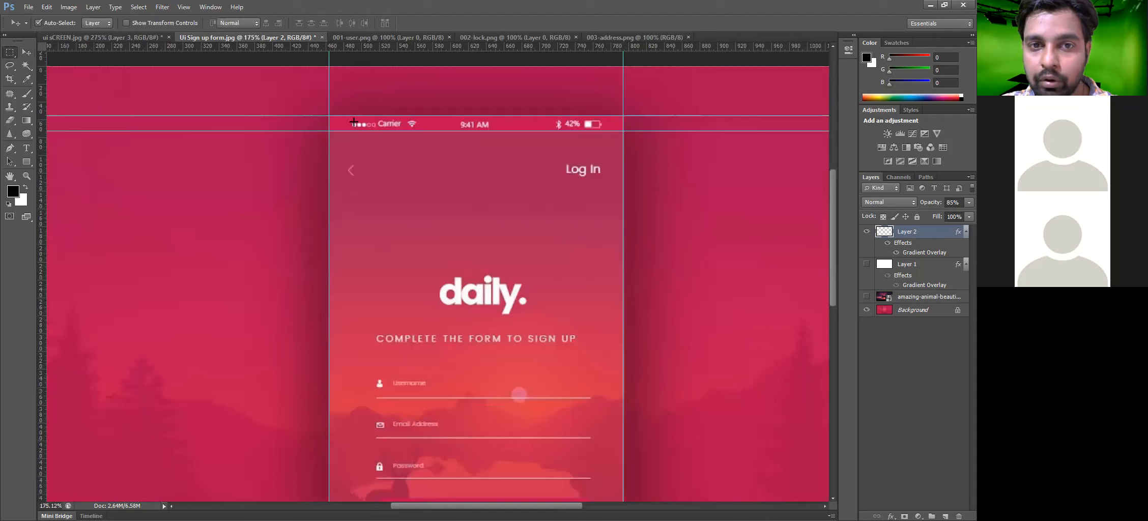
{"action": "left_click_drag", "start_coordinate": [329, 115], "coordinate": [623, 128]}
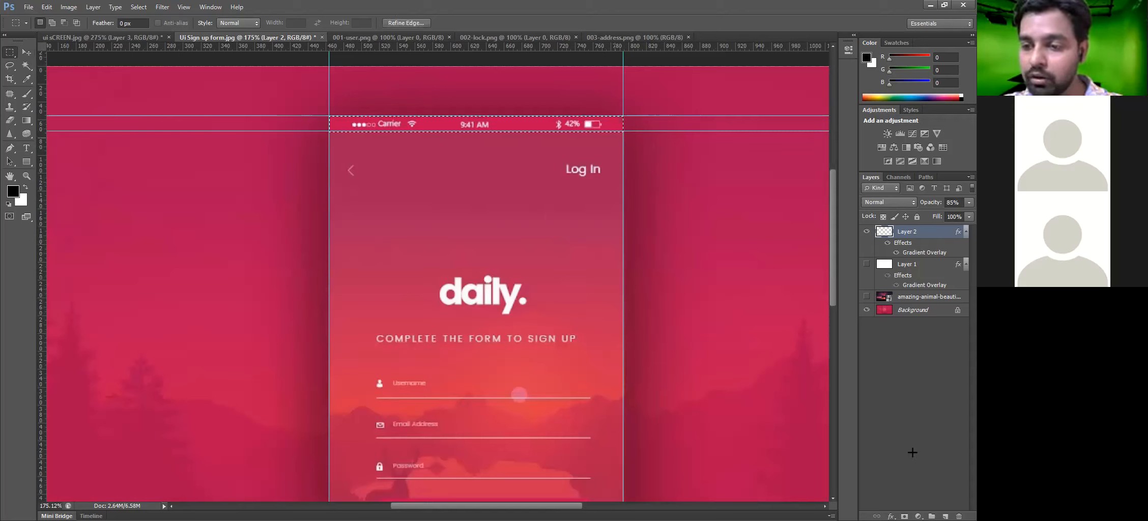
{"action": "left_click", "coordinate": [945, 515]}
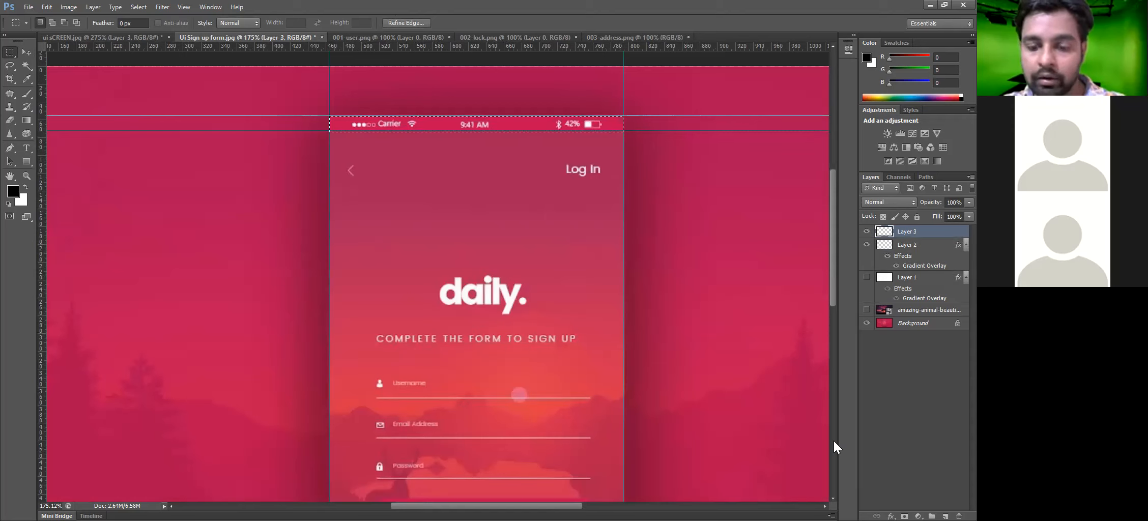
{"action": "key", "text": "i"}
{"action": "left_click", "coordinate": [515, 123]}
{"action": "key", "text": "alt+BackSpace"}
{"action": "key", "text": "ctrl+d"}
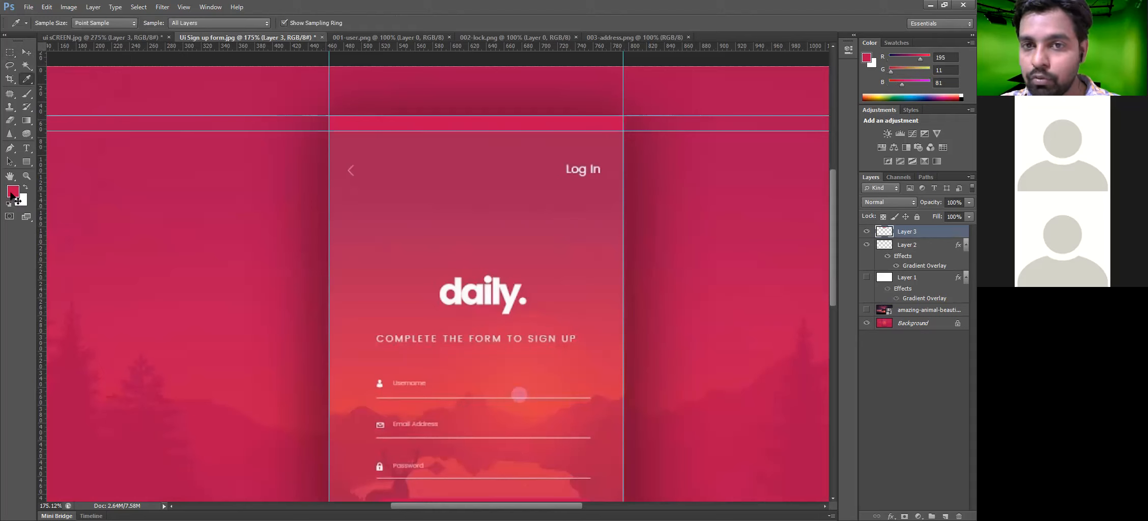
- Hide Layer 3 and place vertical guides at both ends of the reference status bar's signal, carrier and Wi-Fi group
{"action": "key", "text": "v"}
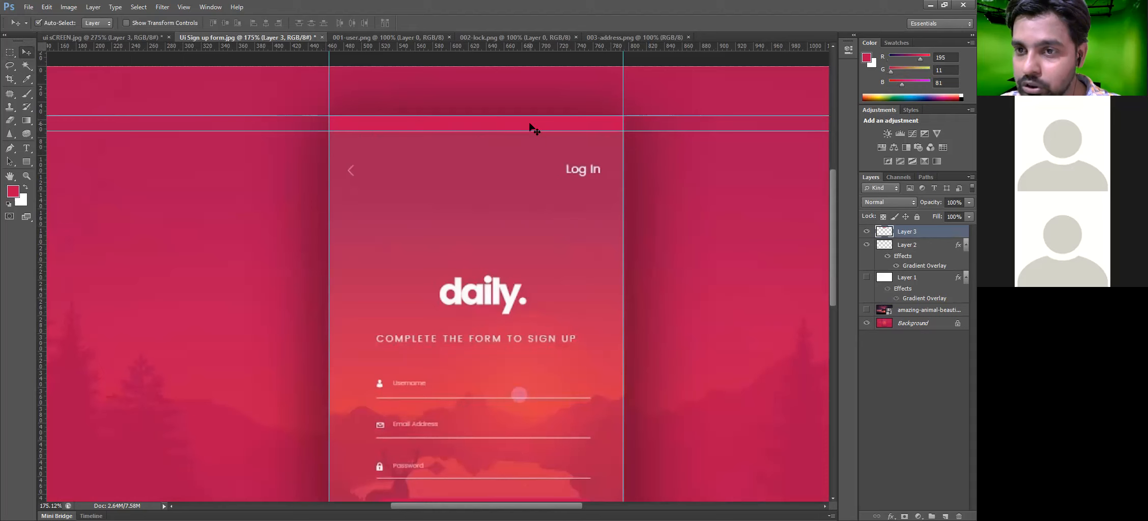
{"action": "key", "text": "ctrl+comma"}
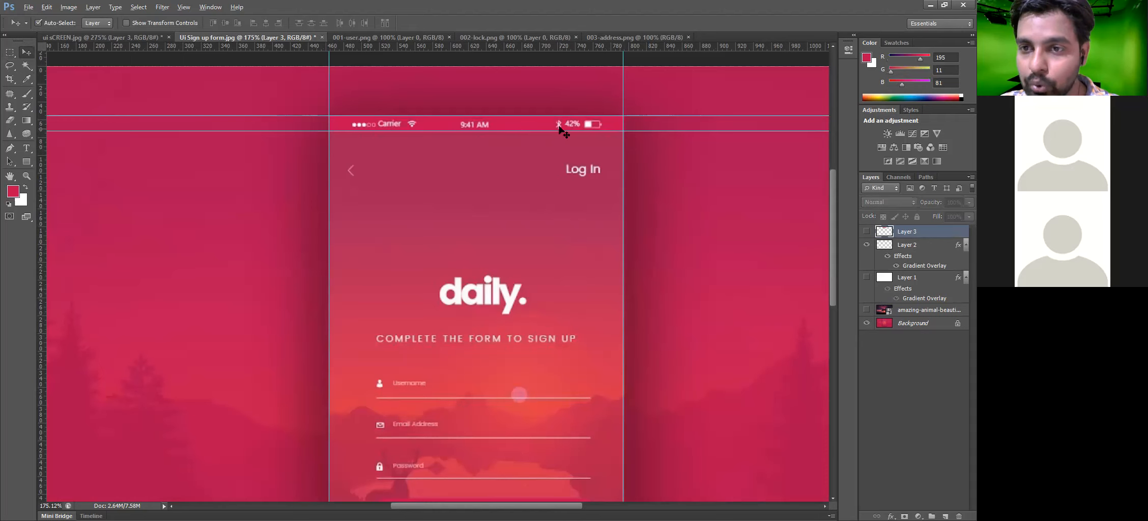
{"action": "scroll", "coordinate": [559, 127], "scroll_direction": "up", "scroll_amount": 2}
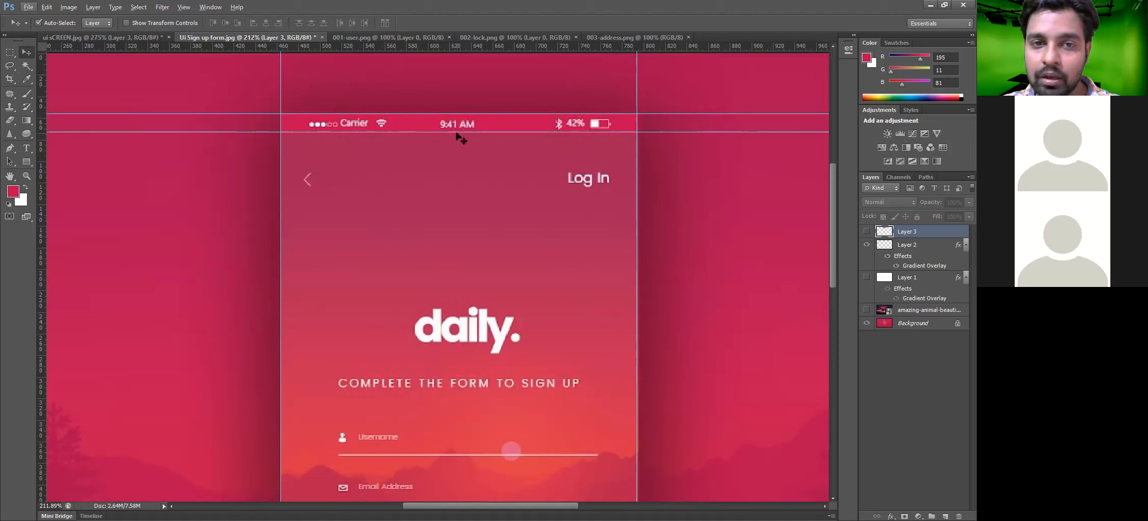
{"action": "left_click_drag", "start_coordinate": [60, 199], "coordinate": [307, 206]}
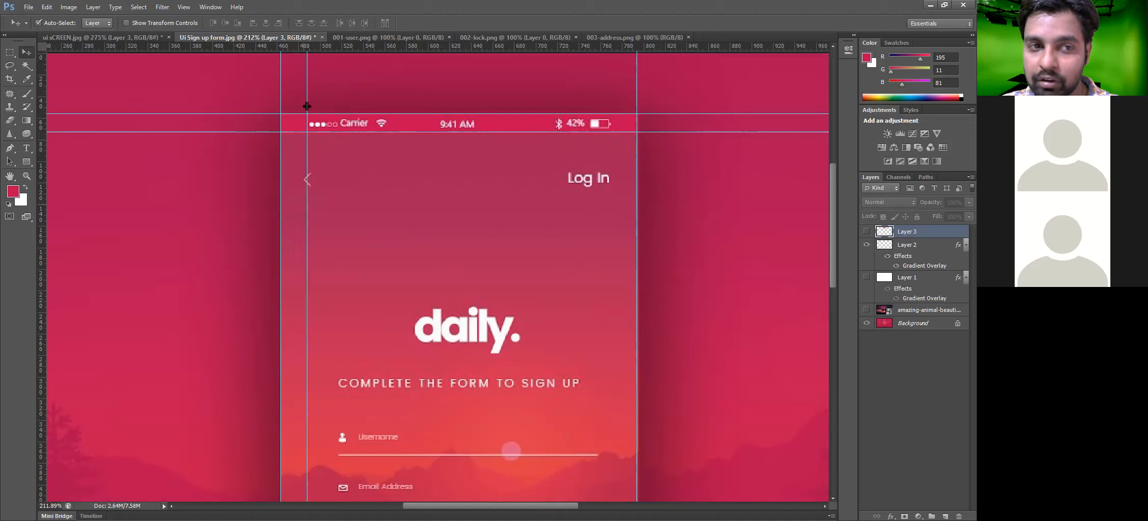
{"action": "left_click_drag", "start_coordinate": [44, 165], "coordinate": [379, 126]}
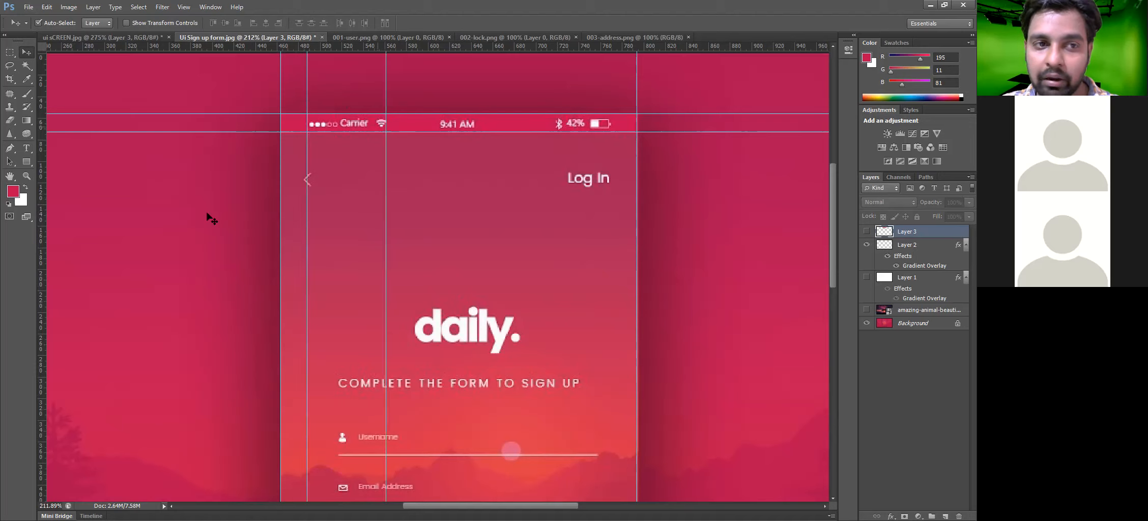
- Place vertical guides at both ends of the status bar's clock text and of its Bluetooth and battery group
{"action": "left_click_drag", "start_coordinate": [46, 89], "coordinate": [440, 148]}
{"action": "left_click_drag", "start_coordinate": [46, 80], "coordinate": [475, 146]}
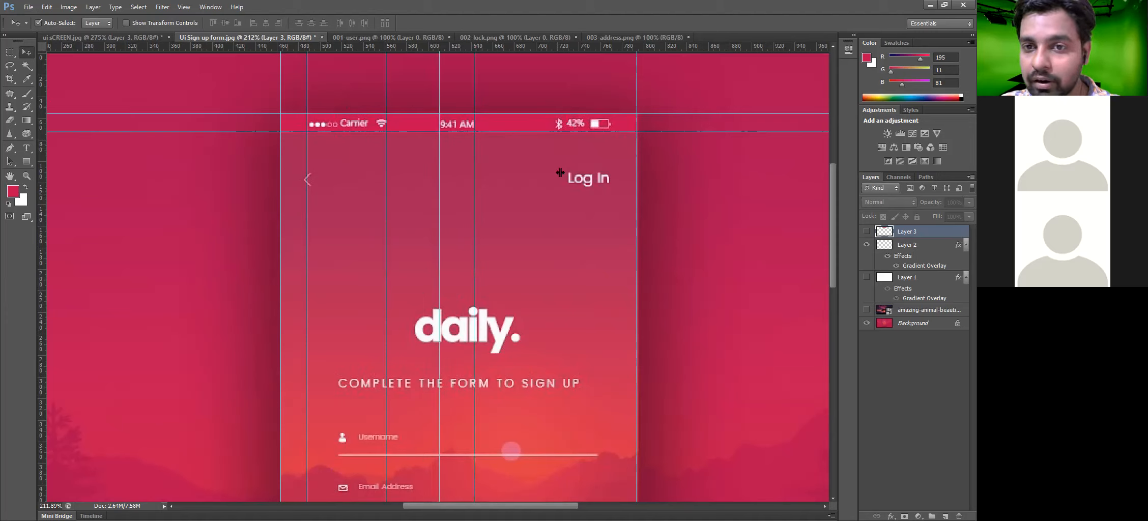
{"action": "left_click_drag", "start_coordinate": [554, 172], "coordinate": [554, 172]}
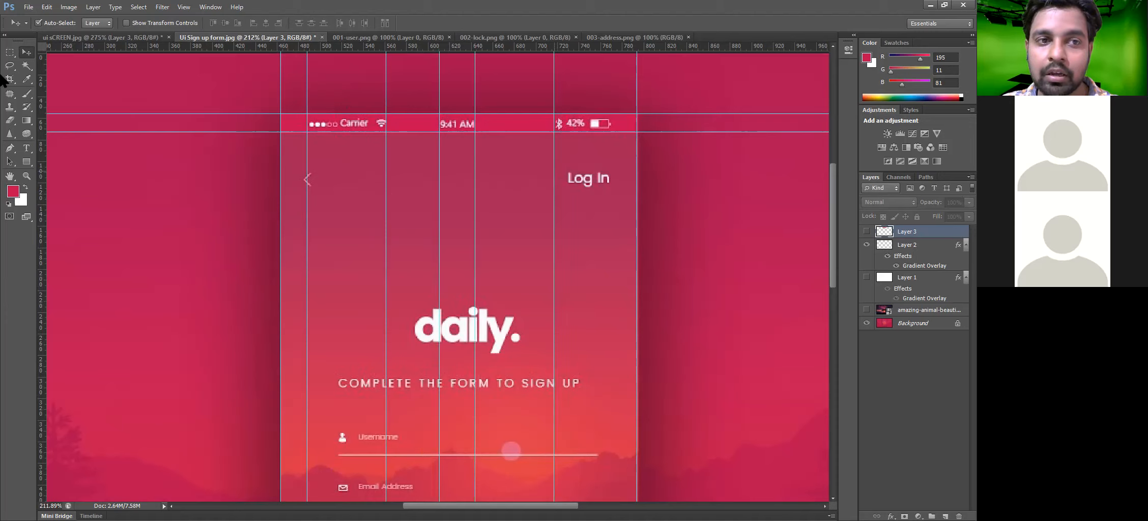
{"action": "left_click_drag", "start_coordinate": [43, 82], "coordinate": [612, 190]}
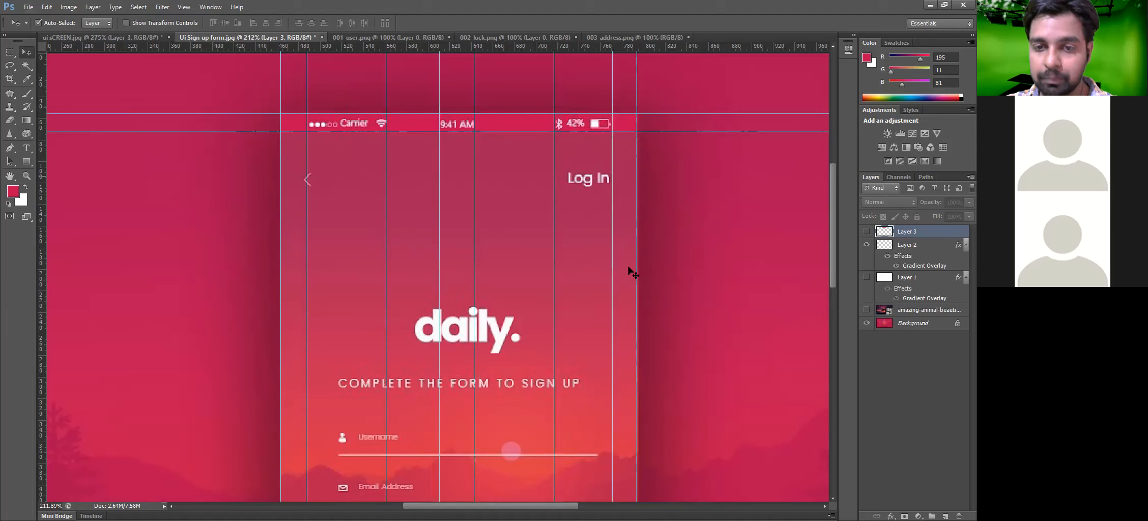
- Examine the reference form's logo, heading, input fields, Submit button and Facebook registration link
{"action": "scroll", "coordinate": [461, 243], "scroll_direction": "down", "scroll_amount": 3}
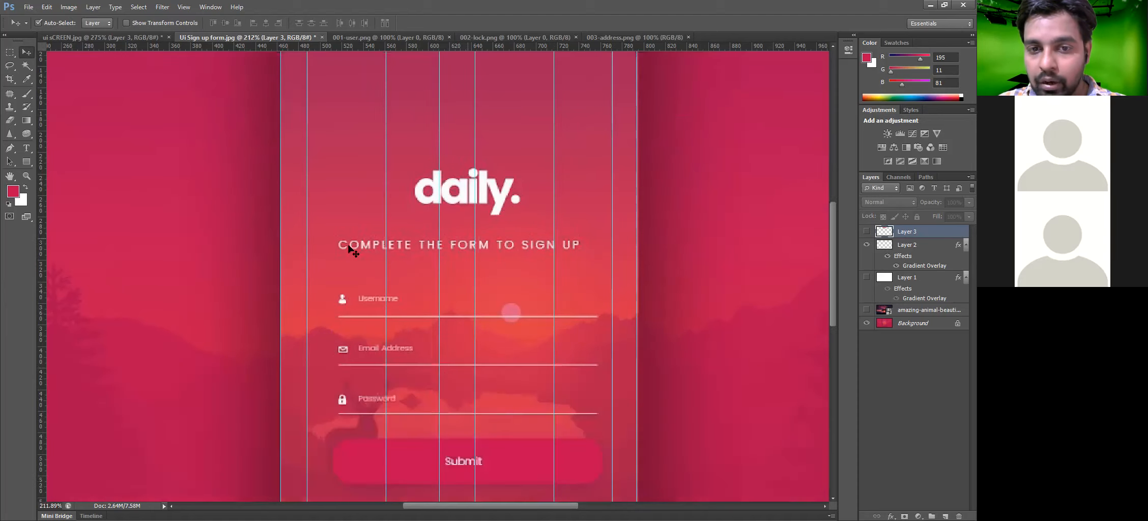
{"action": "scroll", "coordinate": [361, 254], "scroll_direction": "down", "scroll_amount": 1}
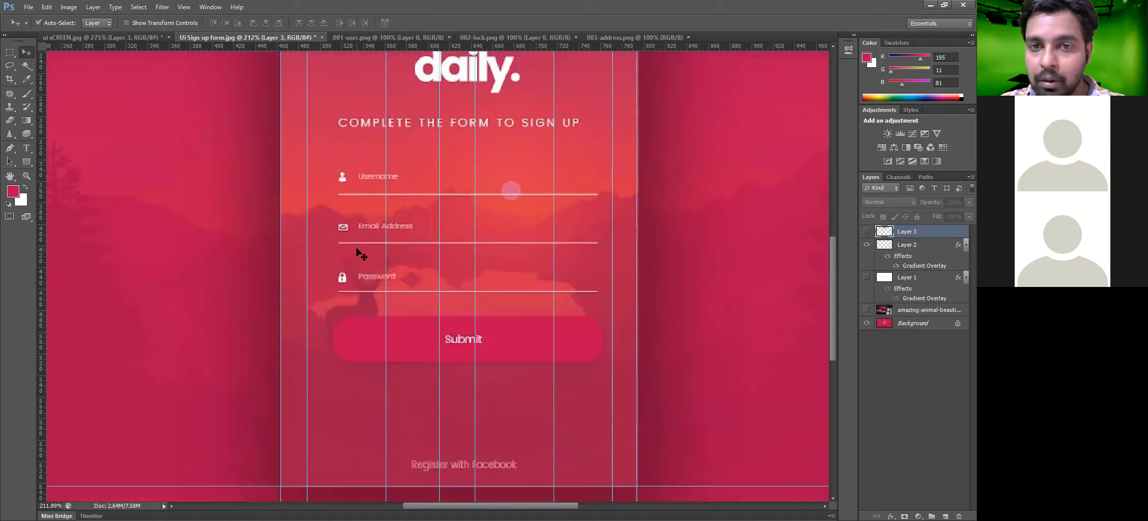
{"action": "scroll", "coordinate": [426, 156], "scroll_direction": "down", "scroll_amount": 1}
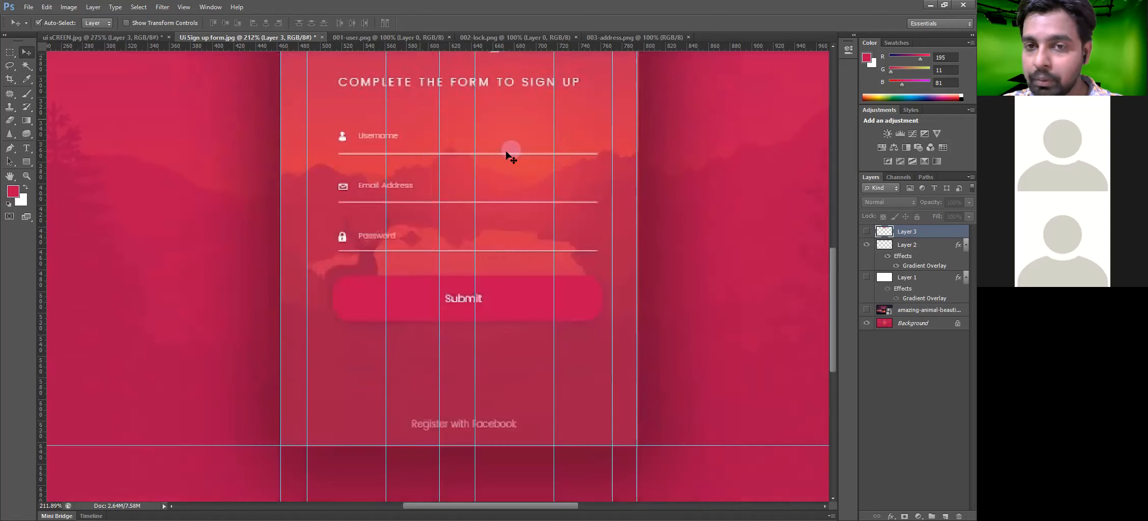
{"action": "scroll", "coordinate": [552, 138], "scroll_direction": "up", "scroll_amount": 2}
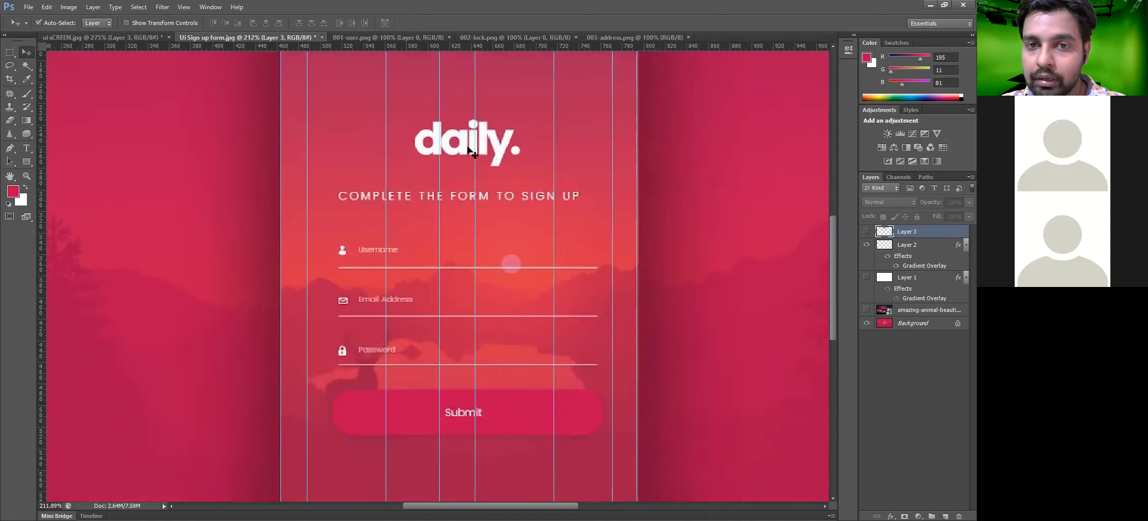
{"action": "scroll", "coordinate": [473, 152], "scroll_direction": "up", "scroll_amount": 2}
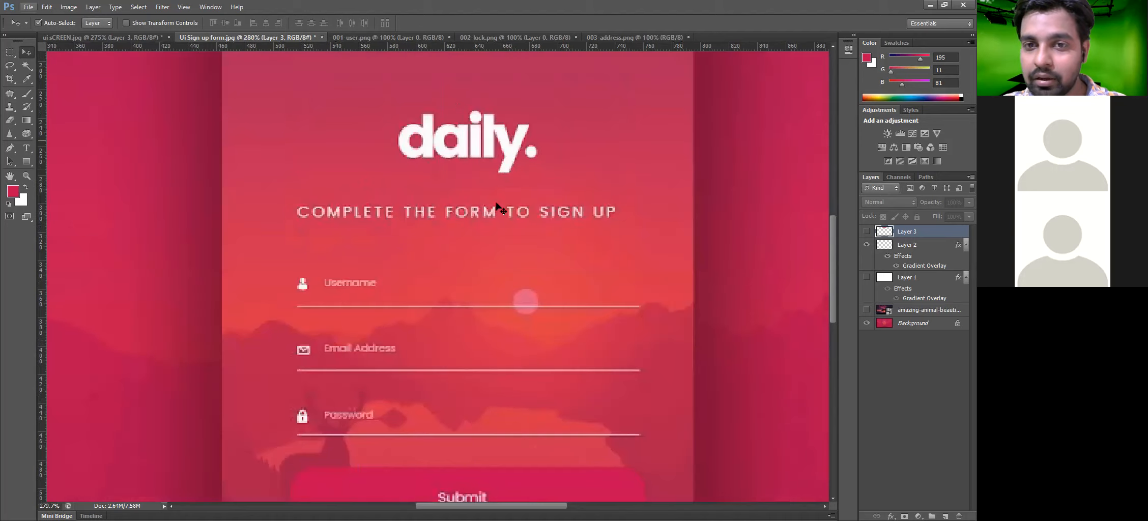
{"action": "scroll", "coordinate": [499, 207], "scroll_direction": "up", "scroll_amount": 1}
{"action": "scroll", "coordinate": [500, 207], "scroll_direction": "up", "scroll_amount": 2}
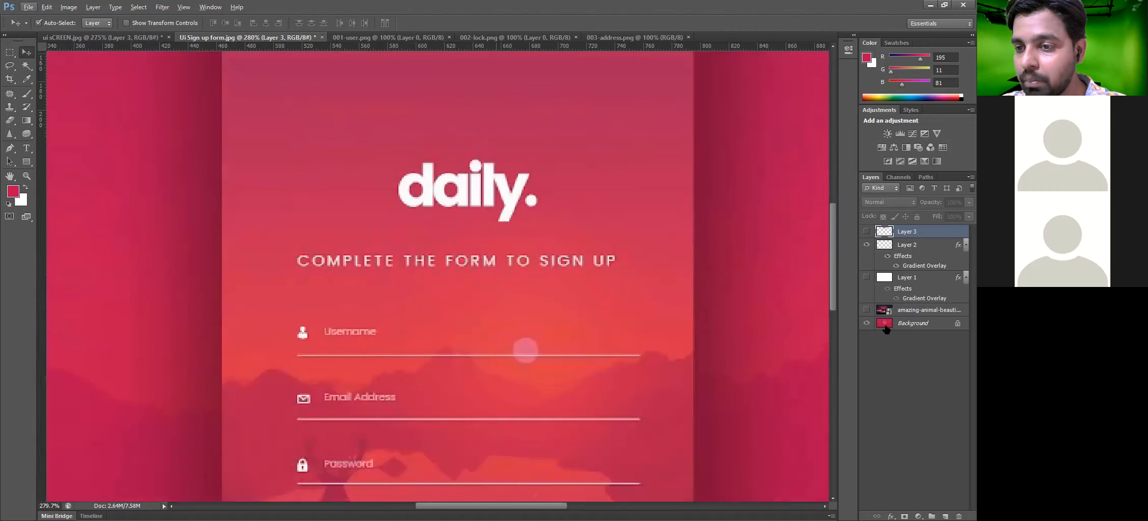
{"action": "left_click", "coordinate": [885, 329]}
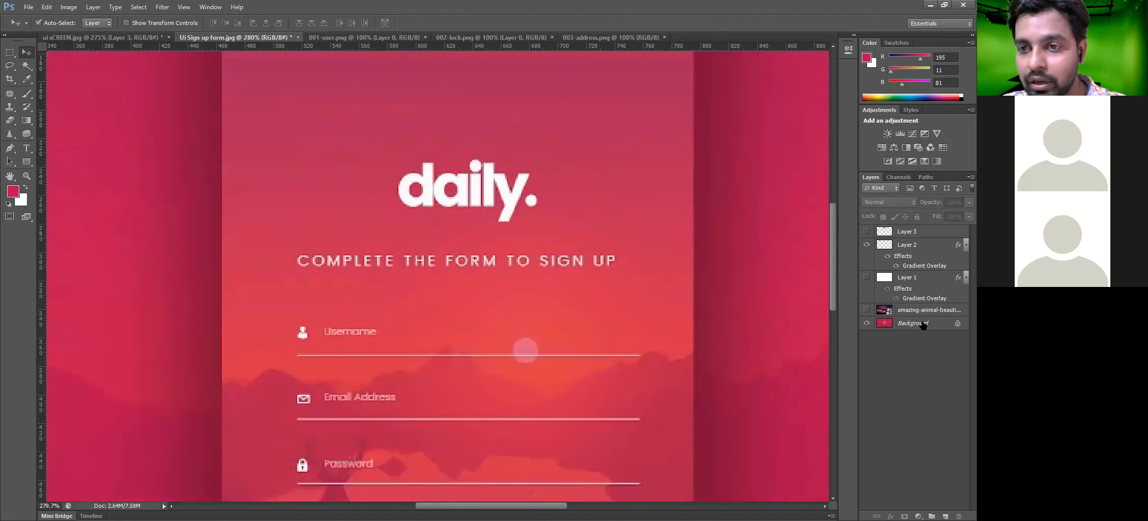
{"action": "left_click", "coordinate": [952, 324]}
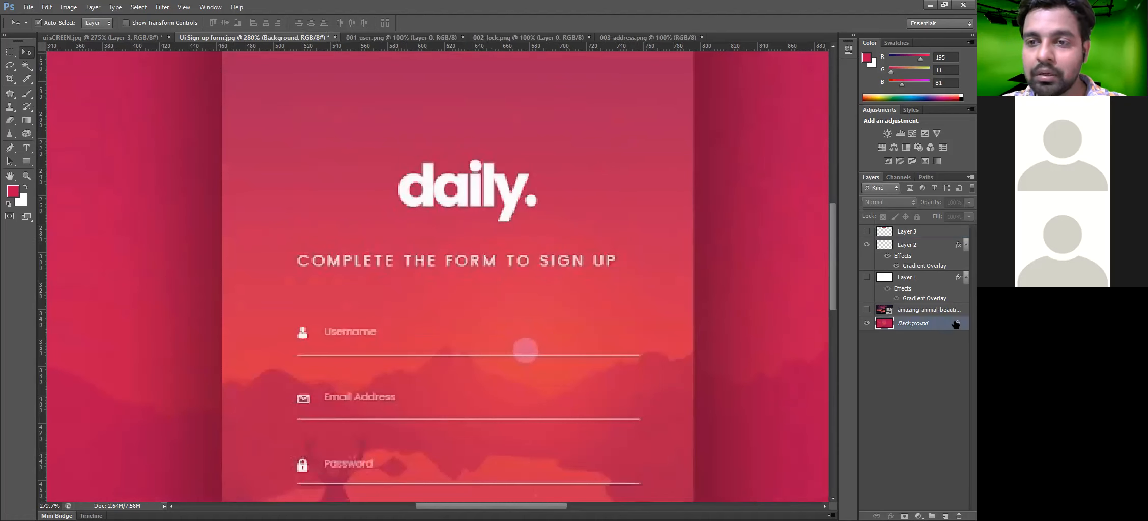
{"action": "double_click", "coordinate": [956, 325]}
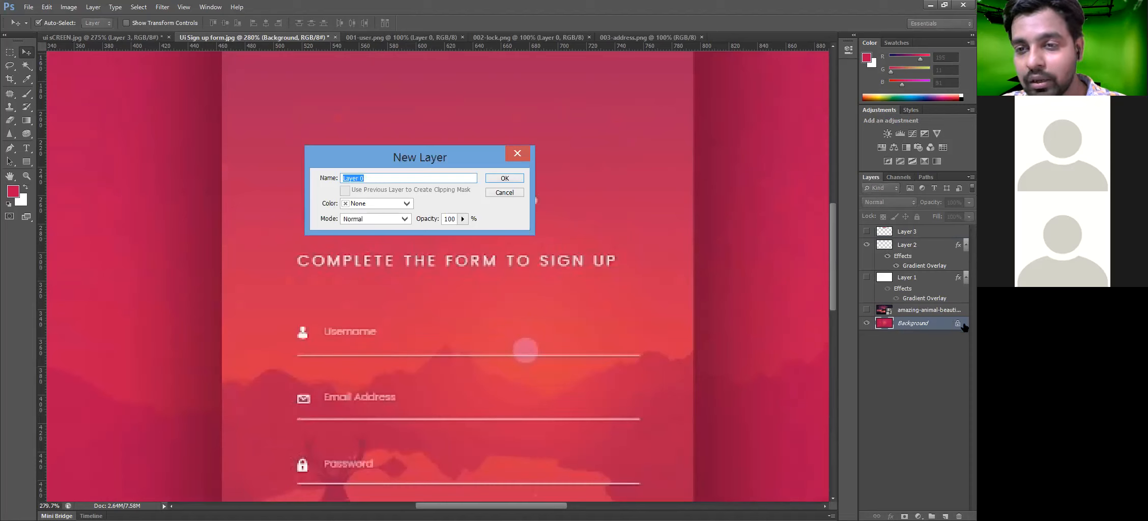
{"action": "left_click", "coordinate": [493, 192]}
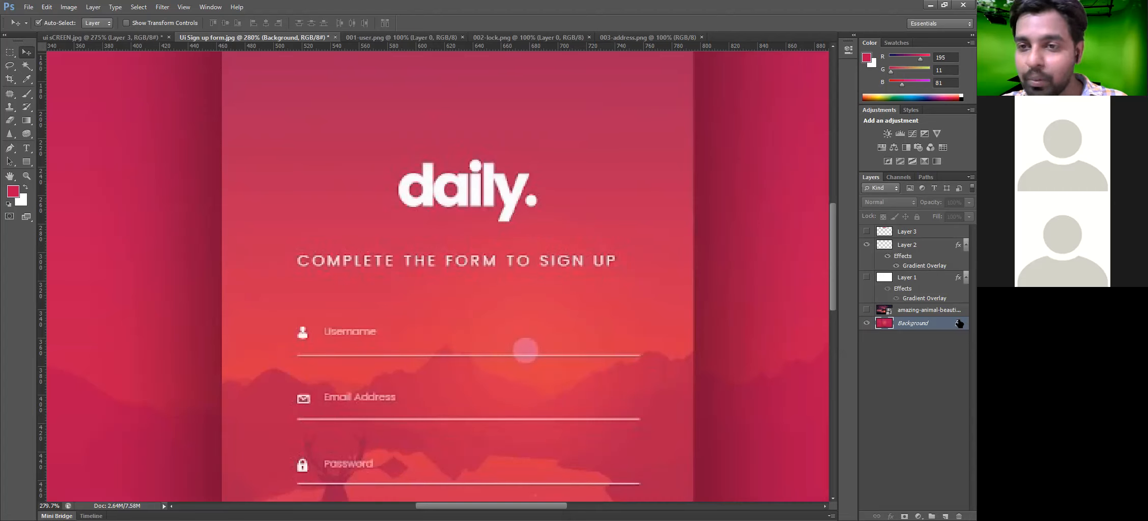
{"action": "left_click", "coordinate": [319, 304]}
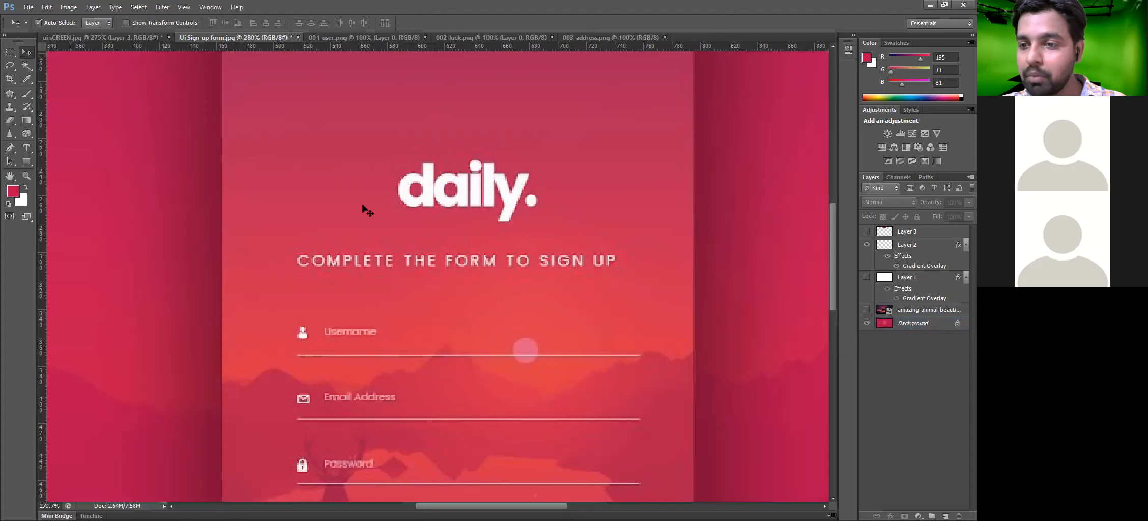
- Select the Background layer and draw a rectangular marquee closely around the "daily." logo
{"action": "left_click", "coordinate": [932, 328]}
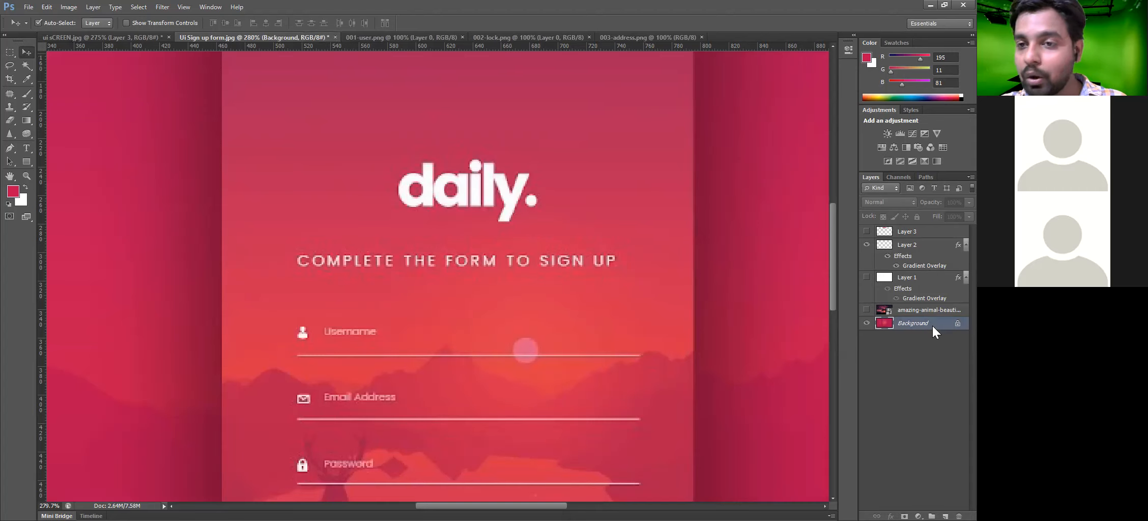
{"action": "key", "text": "m"}
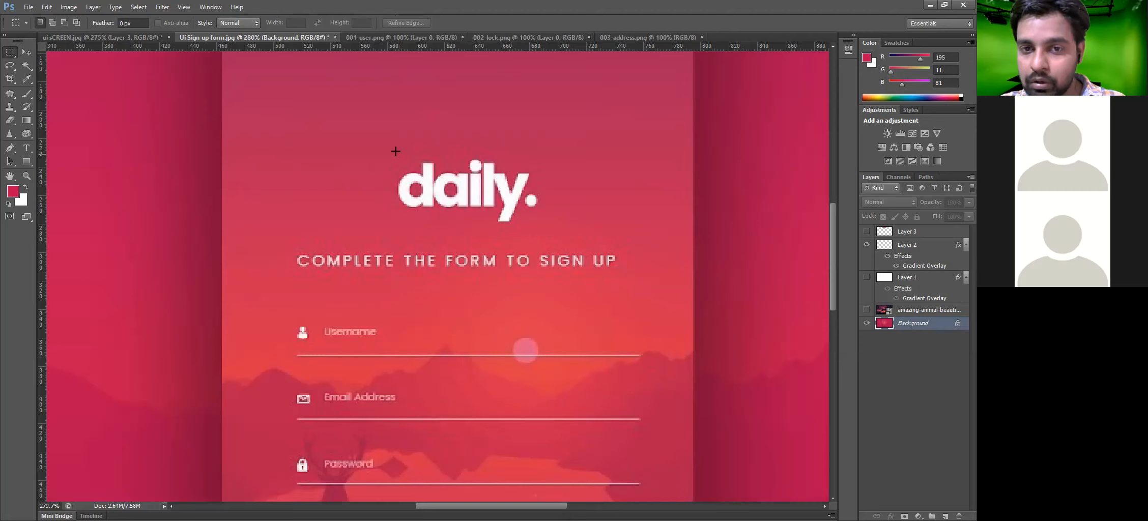
{"action": "left_click_drag", "start_coordinate": [391, 151], "coordinate": [536, 211]}
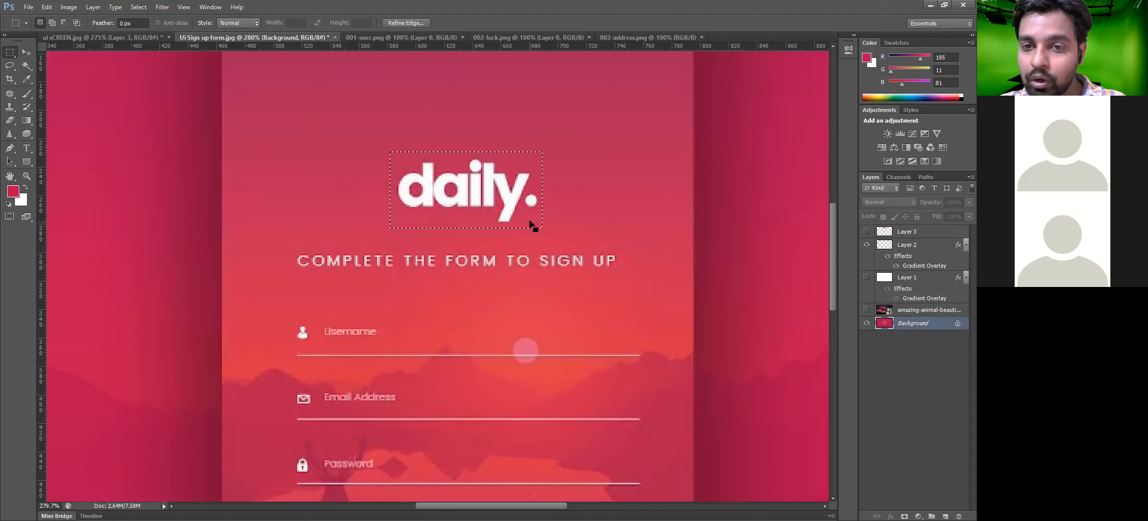
- Try cutting the selected logo onto its own layer, and merge that layer back down into the Background
{"action": "right_click", "coordinate": [529, 229]}
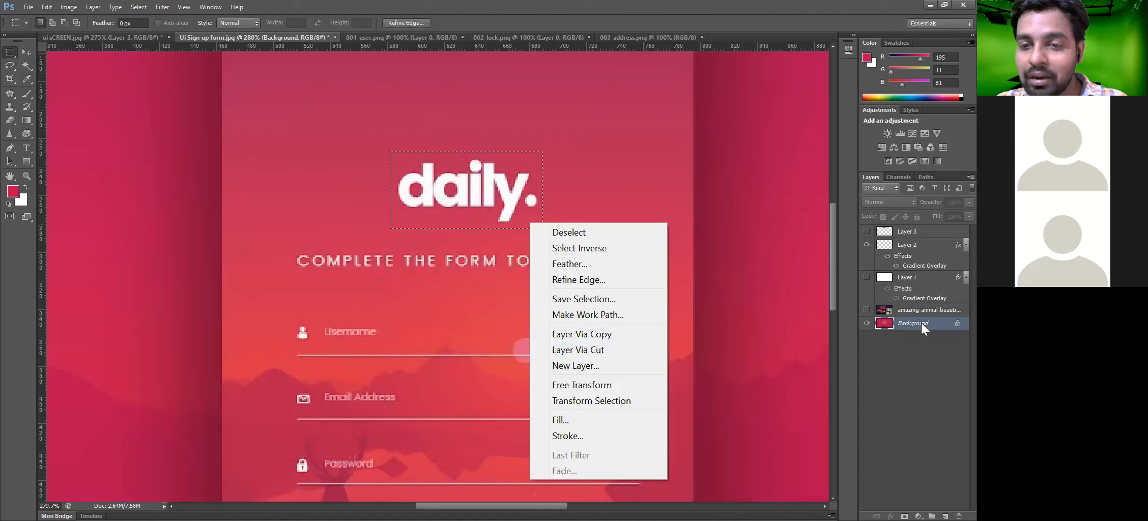
{"action": "left_click", "coordinate": [603, 347]}
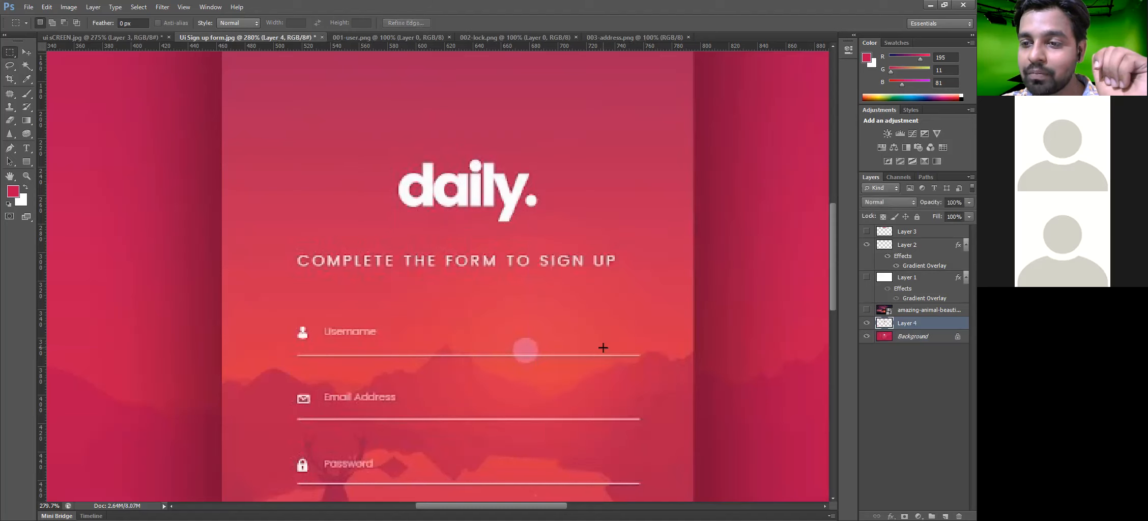
{"action": "left_click", "coordinate": [868, 336]}
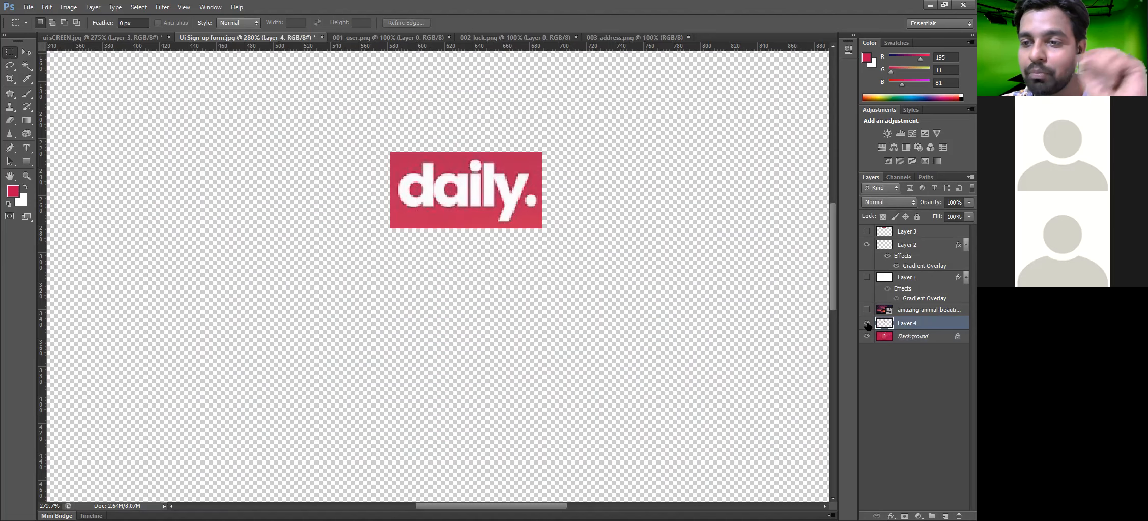
{"action": "left_click", "coordinate": [868, 324]}
{"action": "left_click", "coordinate": [867, 323]}
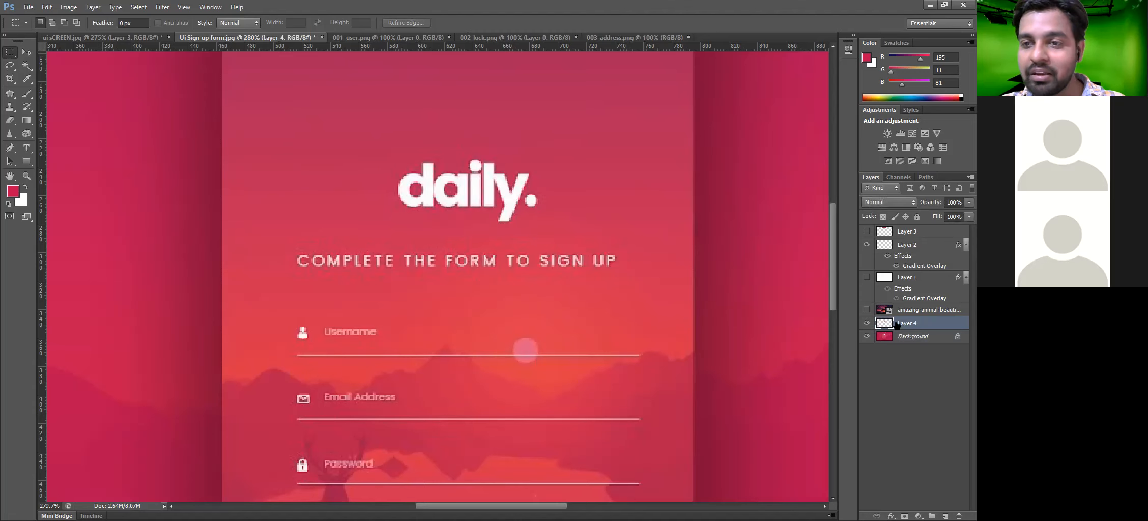
{"action": "key", "text": "ctrl+e"}
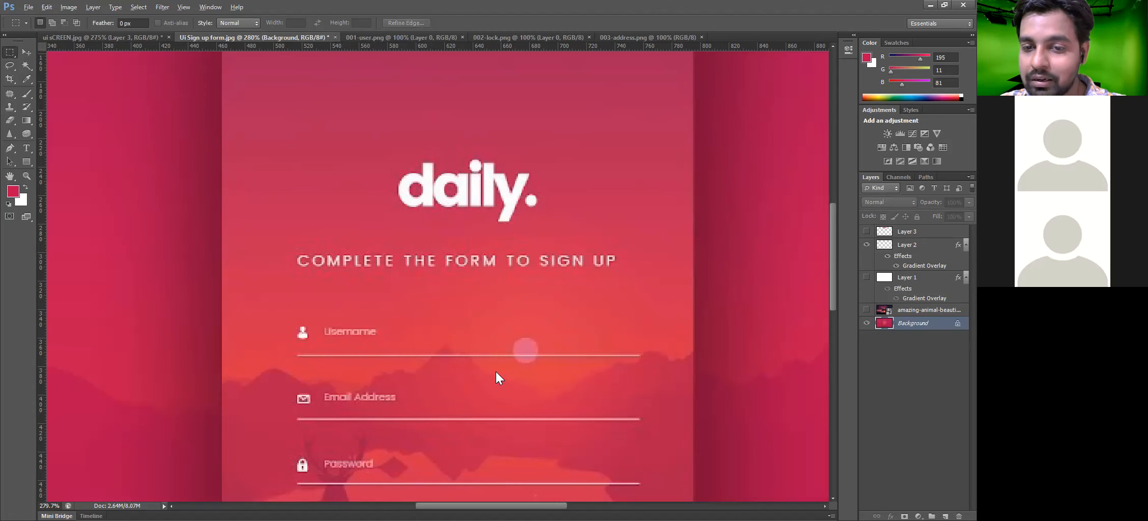
- Reselect the logo area, copy it from the Background onto a new layer, and check the copy using layer visibility
{"action": "key", "text": "ctrl+shift+d"}
{"action": "right_click", "coordinate": [504, 304]}
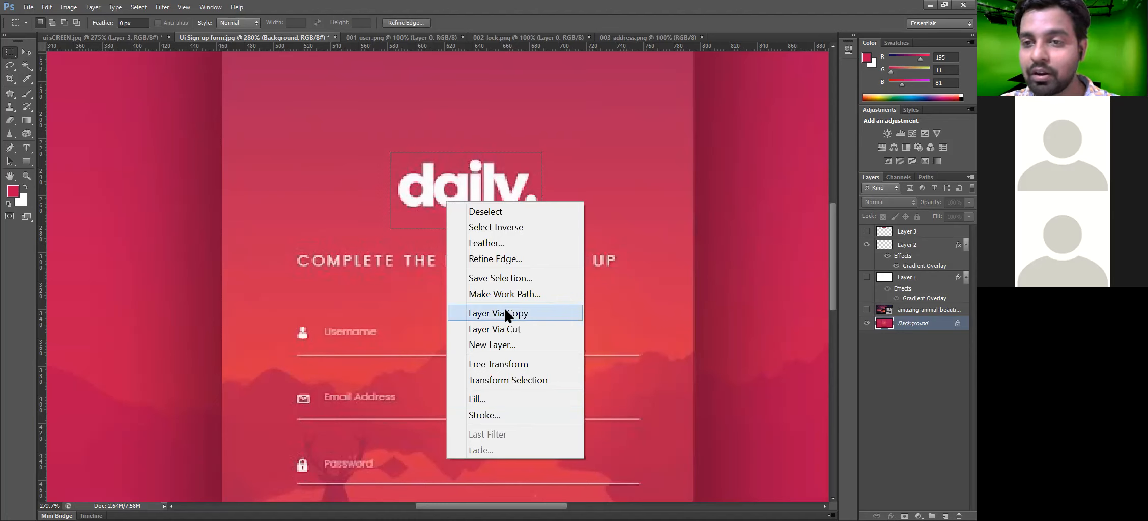
{"action": "left_click", "coordinate": [507, 314]}
{"action": "left_click", "coordinate": [867, 324]}
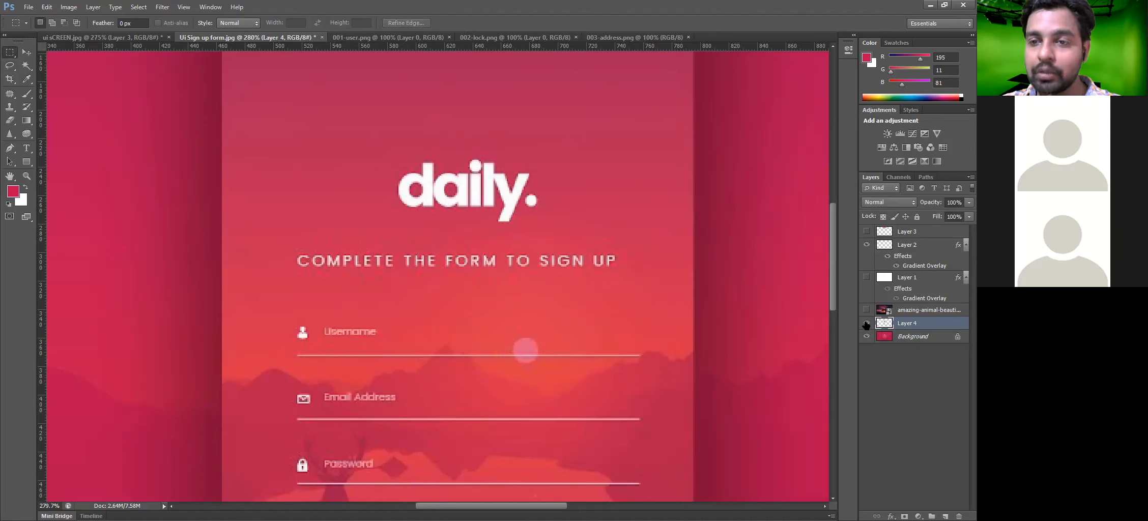
{"action": "left_click", "coordinate": [866, 336]}
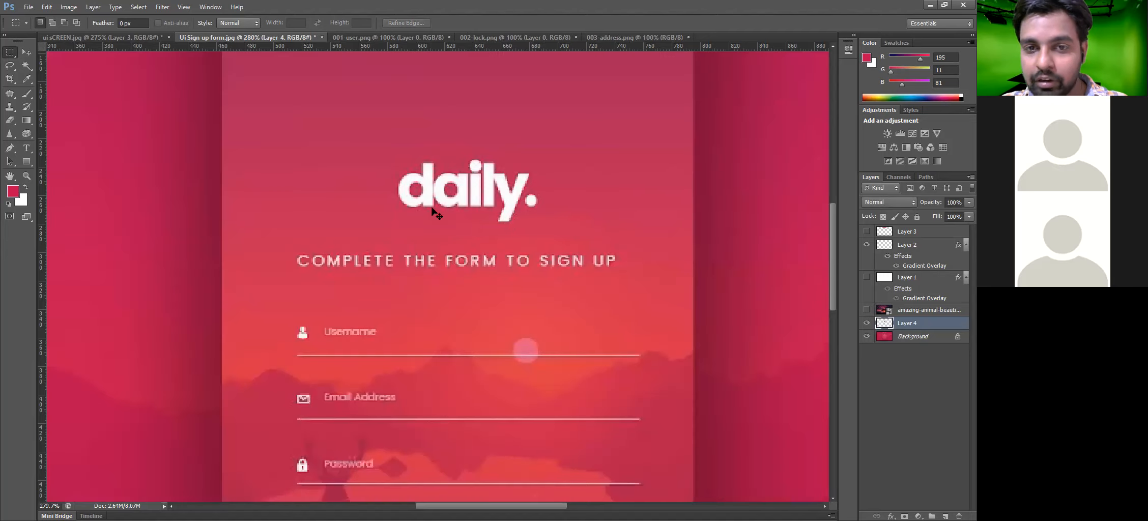
{"action": "key", "text": "v"}
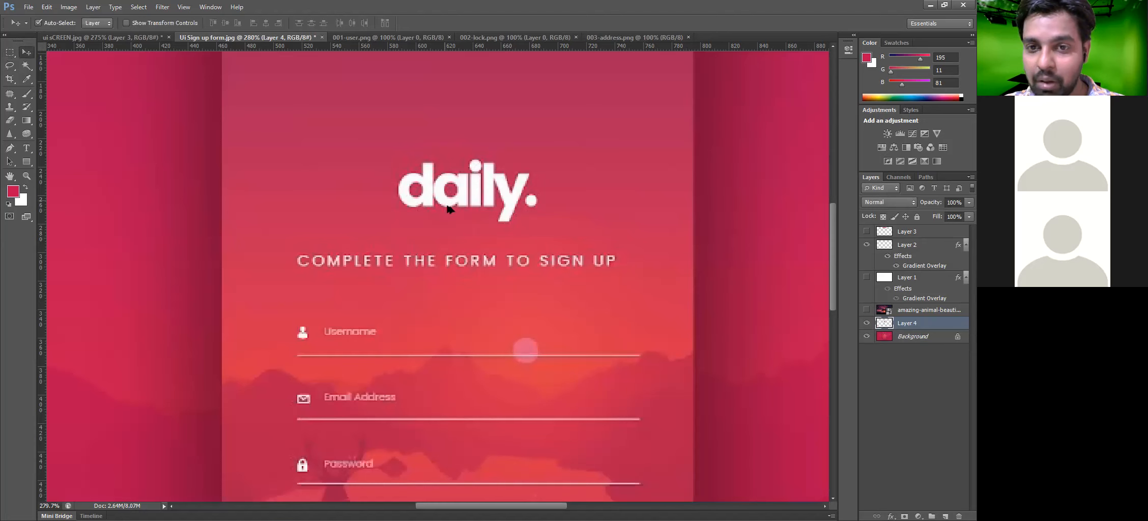
{"action": "scroll", "coordinate": [448, 204], "scroll_direction": "down", "scroll_amount": 3}
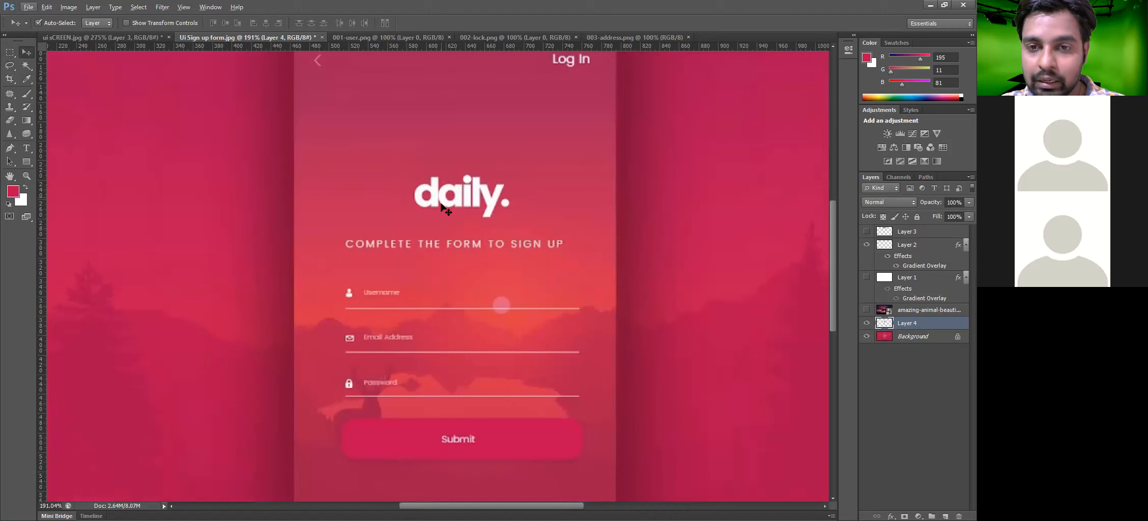
{"action": "scroll", "coordinate": [443, 205], "scroll_direction": "up", "scroll_amount": 1}
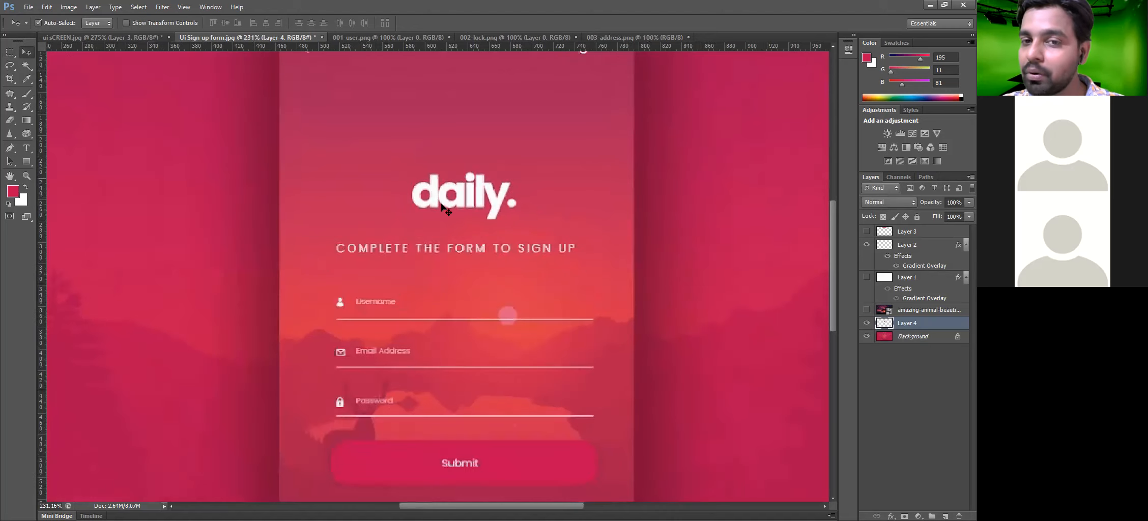
{"action": "scroll", "coordinate": [441, 206], "scroll_direction": "up", "scroll_amount": 2}
{"action": "scroll", "coordinate": [425, 147], "scroll_direction": "up", "scroll_amount": 1}
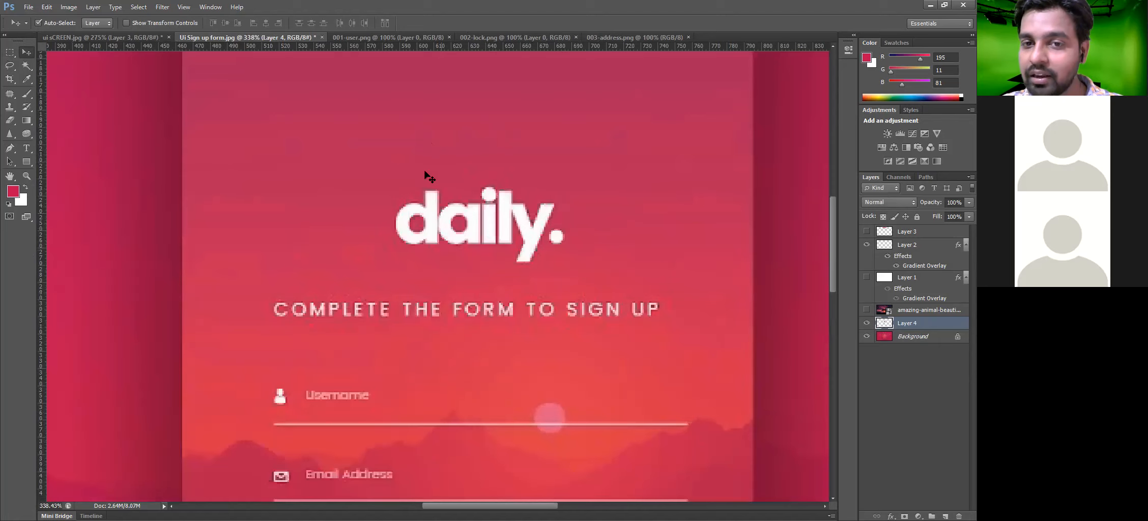
{"action": "scroll", "coordinate": [426, 175], "scroll_direction": "up", "scroll_amount": 1}
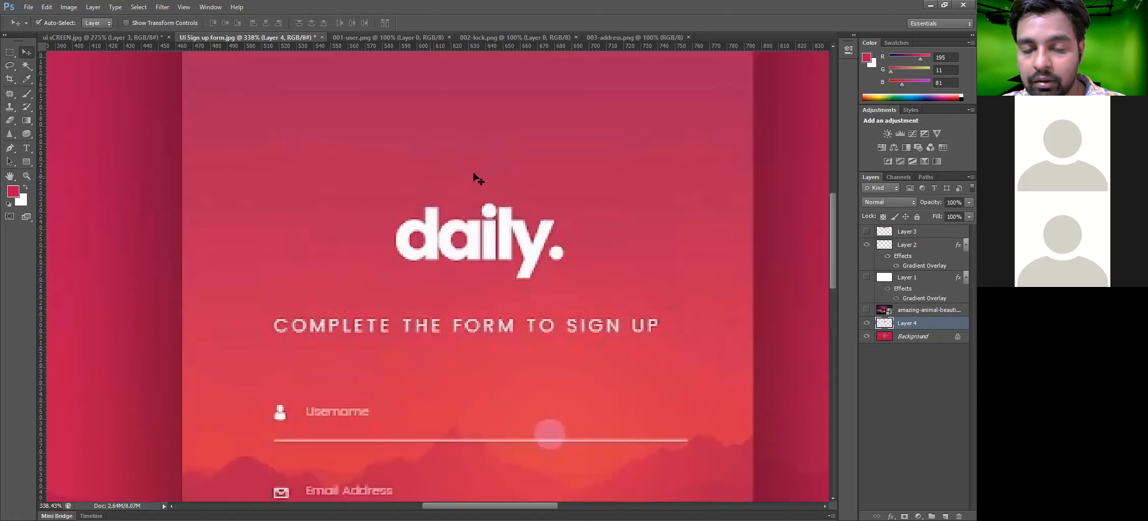
- Examine the spacing of the reference form's logo, heading, Username, Email Address and Password fields, and Submit button
{"action": "key", "text": "t"}
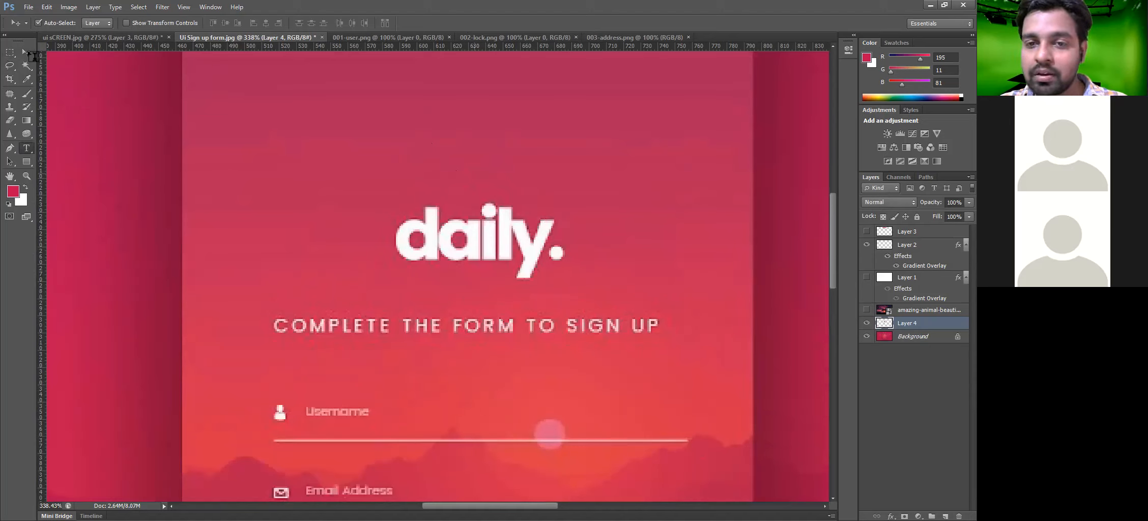
{"action": "key", "text": "v"}
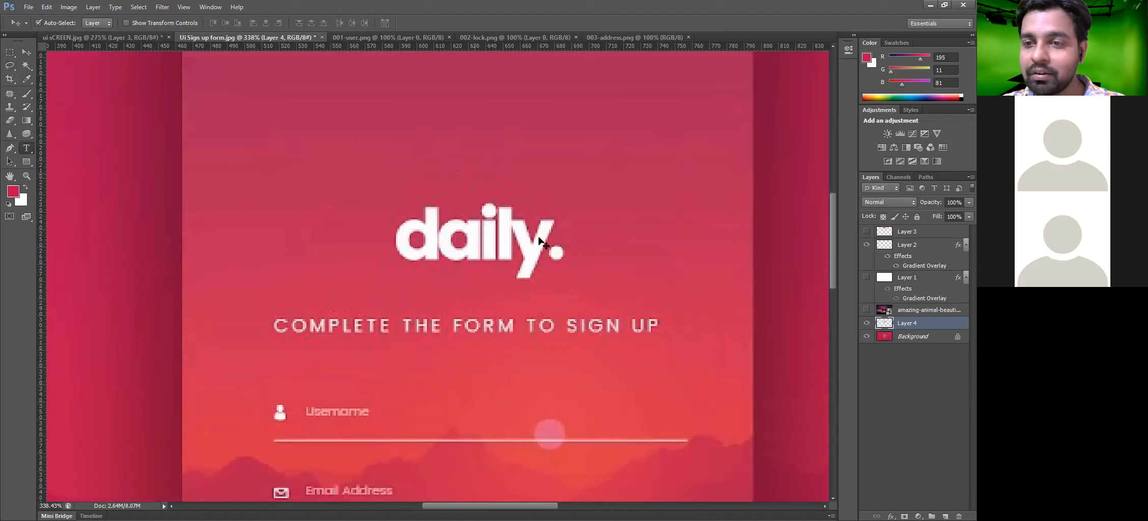
{"action": "scroll", "coordinate": [537, 243], "scroll_direction": "down", "scroll_amount": 1}
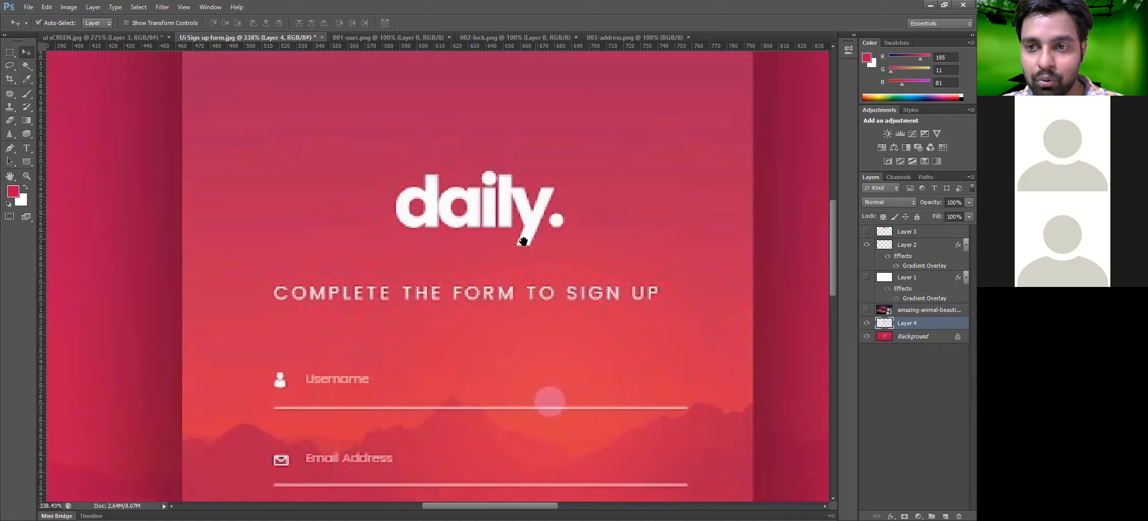
{"action": "scroll", "coordinate": [534, 249], "scroll_direction": "down", "scroll_amount": 2}
{"action": "left_click_drag", "start_coordinate": [488, 254], "coordinate": [510, 150]}
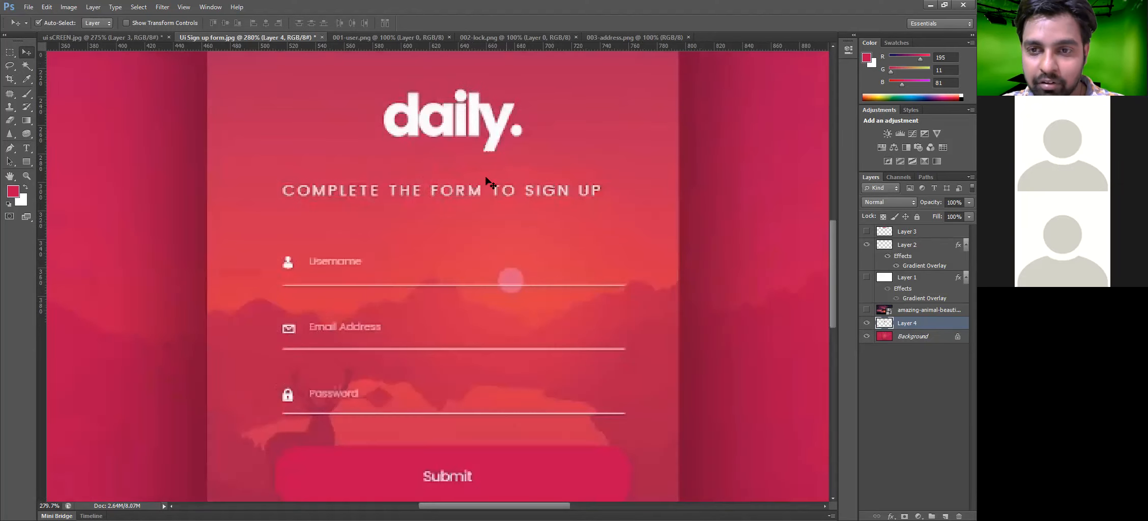
{"action": "left_click_drag", "start_coordinate": [484, 201], "coordinate": [491, 181]}
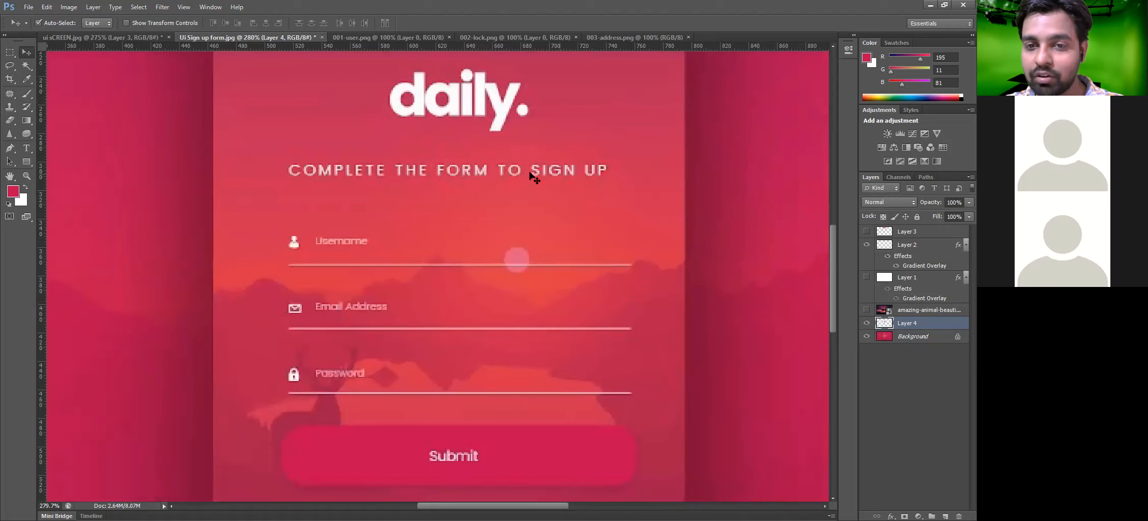
{"action": "scroll", "coordinate": [535, 178], "scroll_direction": "down", "scroll_amount": 2}
{"action": "scroll", "coordinate": [534, 181], "scroll_direction": "down", "scroll_amount": 1}
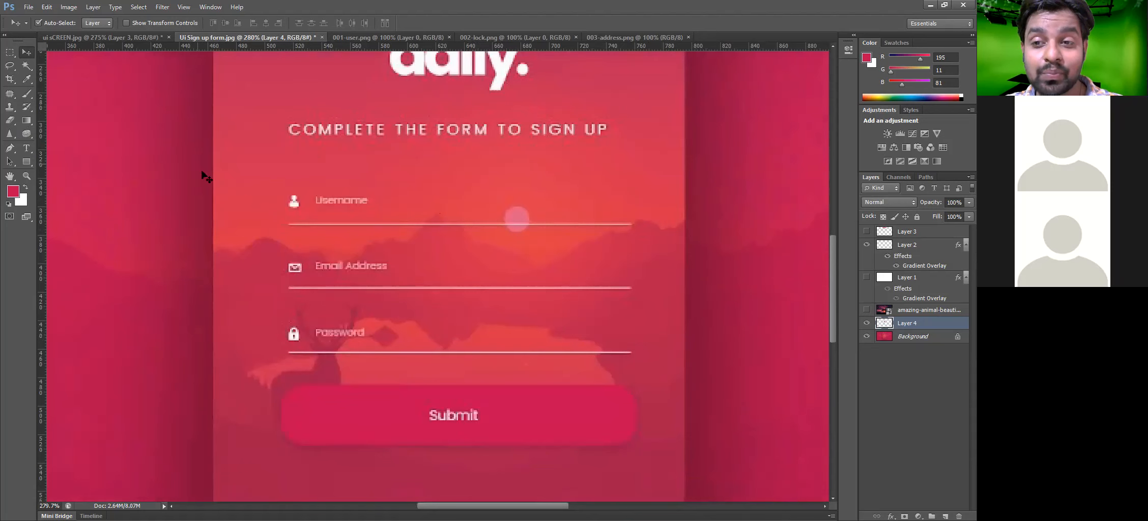
{"action": "scroll", "coordinate": [253, 203], "scroll_direction": "up", "scroll_amount": 2}
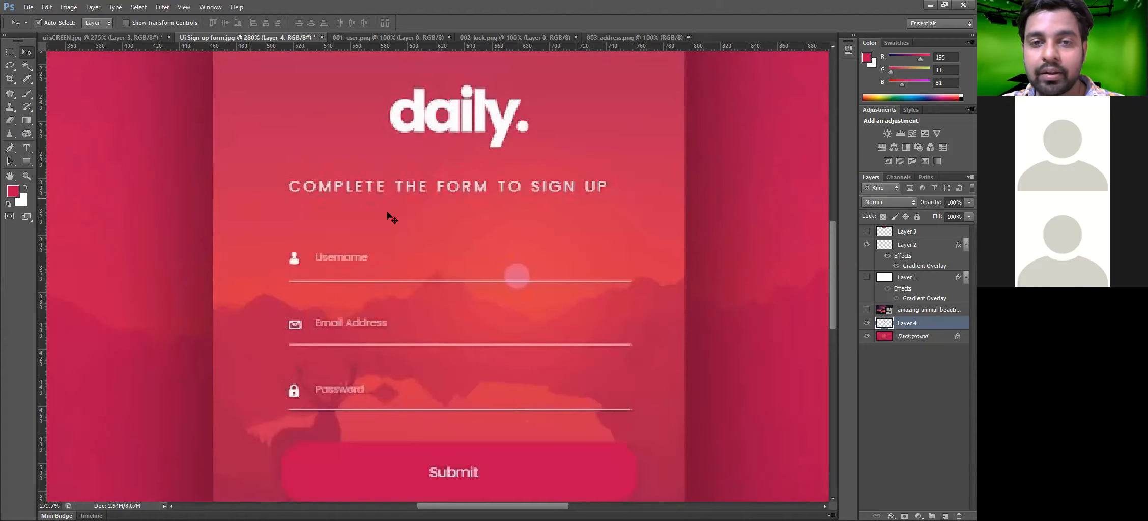
{"action": "scroll", "coordinate": [392, 218], "scroll_direction": "up", "scroll_amount": 2}
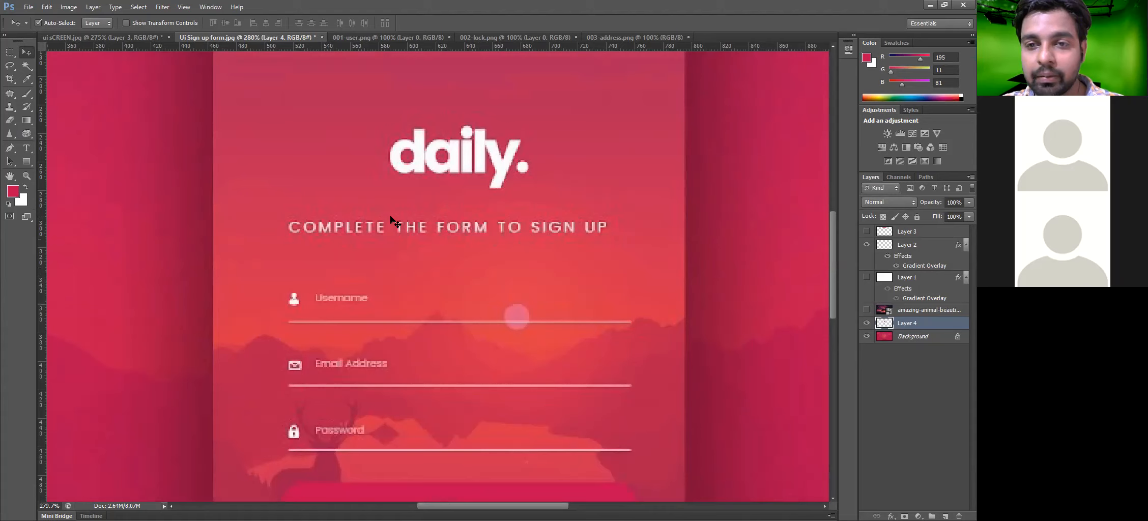
- Select the white "daily." lettering on Layer 4 with the Magic Wand and inspect the selection outline up close
{"action": "key", "text": "w"}
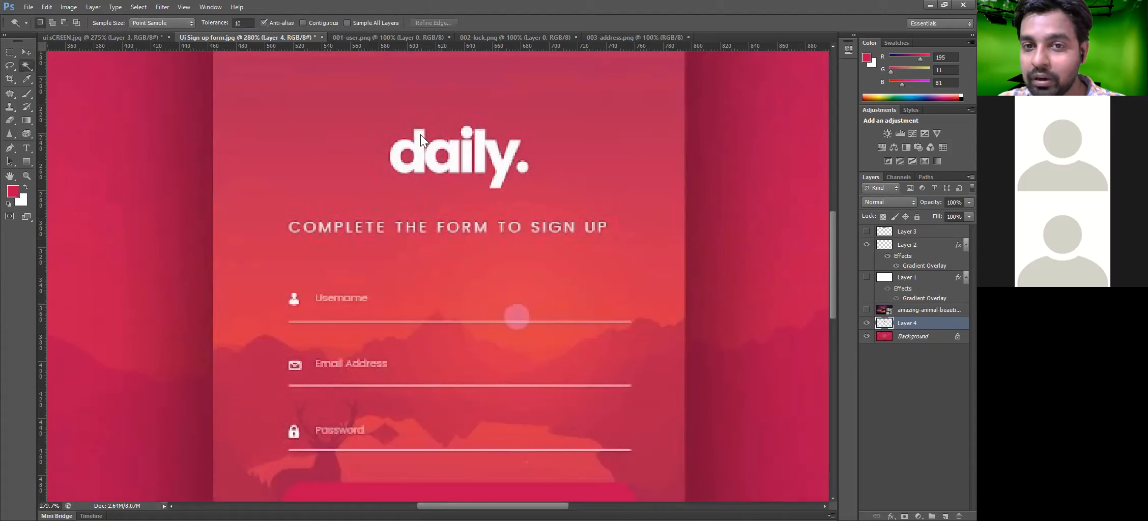
{"action": "left_click", "coordinate": [421, 134]}
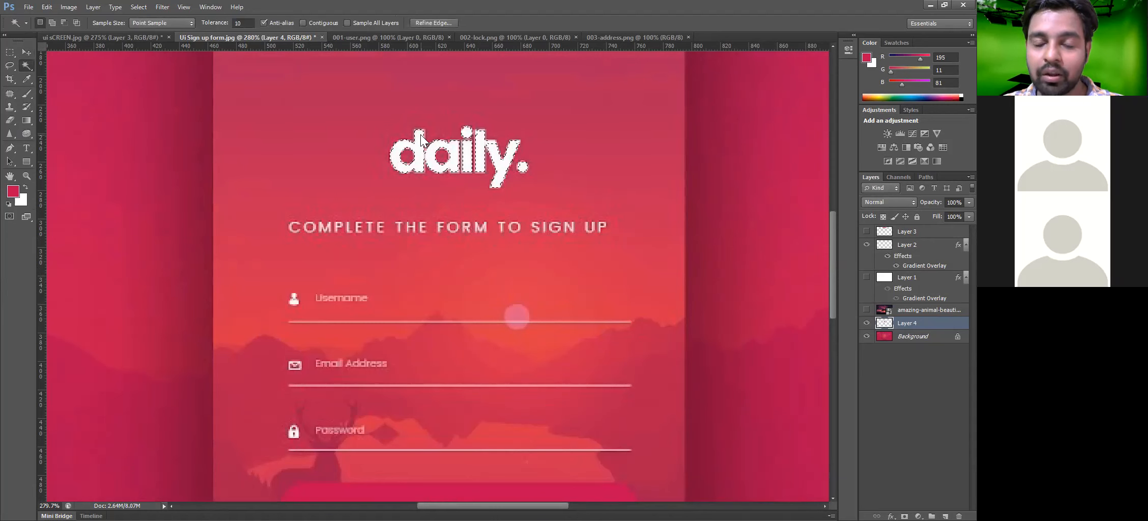
{"action": "key", "text": "ctrl+d"}
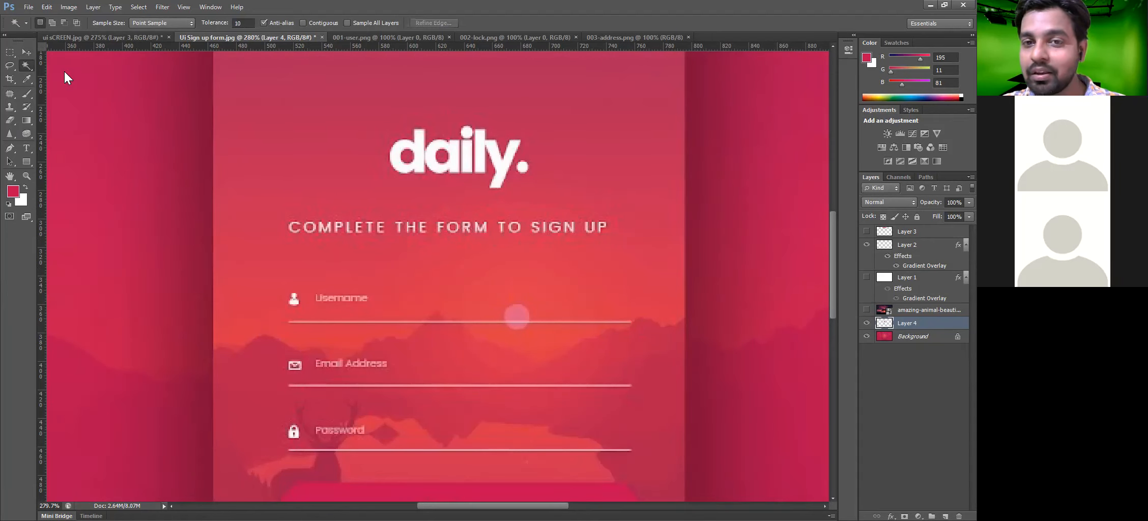
{"action": "left_click", "coordinate": [417, 134]}
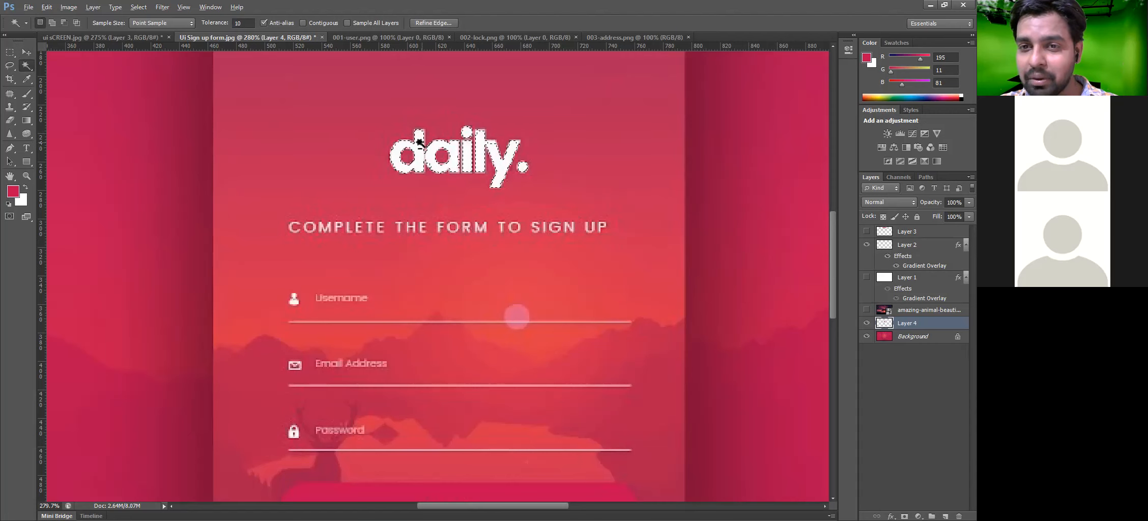
{"action": "scroll", "coordinate": [420, 143], "scroll_direction": "up", "scroll_amount": 3}
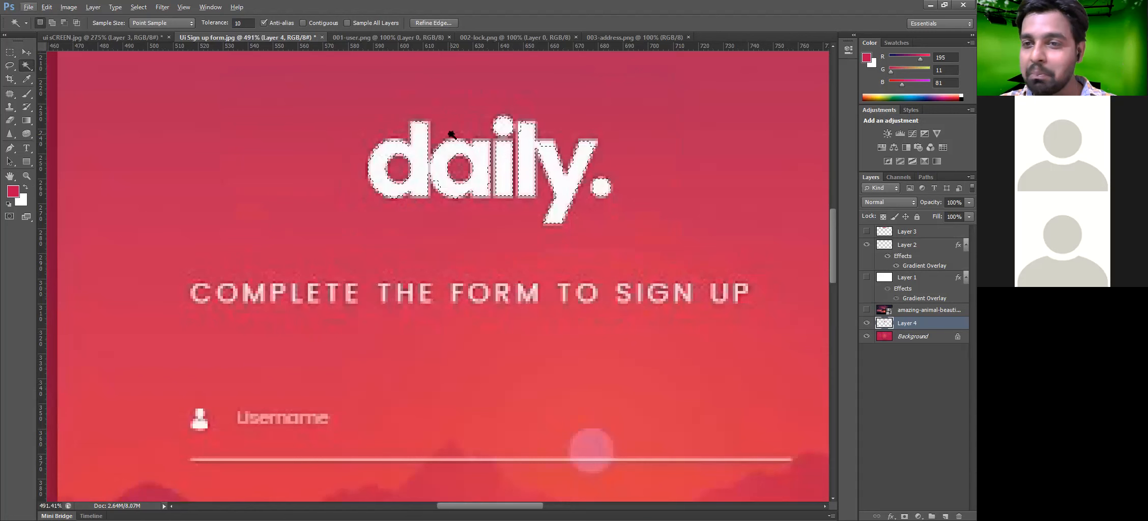
{"action": "scroll", "coordinate": [490, 149], "scroll_direction": "up", "scroll_amount": 1}
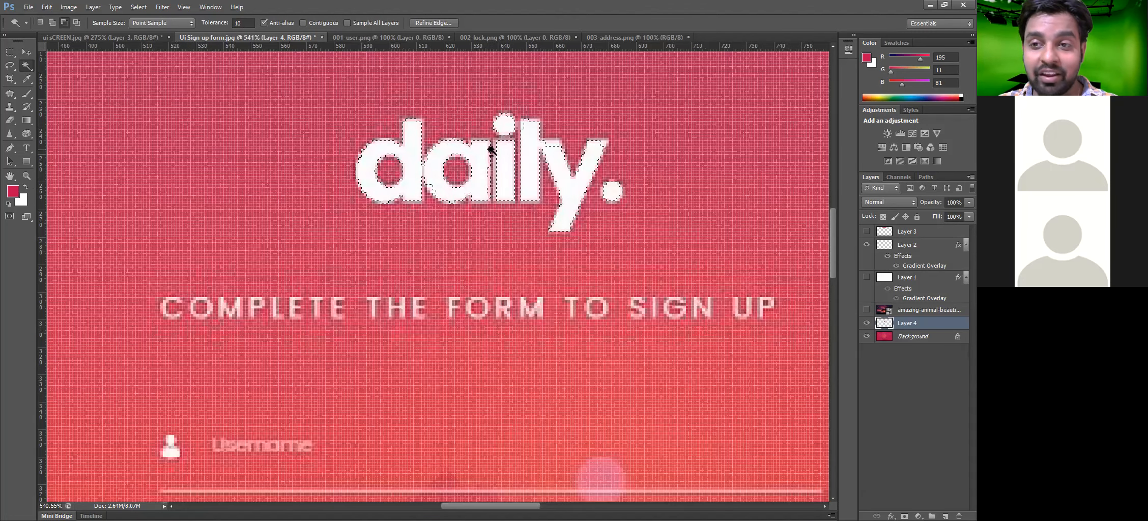
{"action": "scroll", "coordinate": [149, 122], "scroll_direction": "down", "scroll_amount": 3}
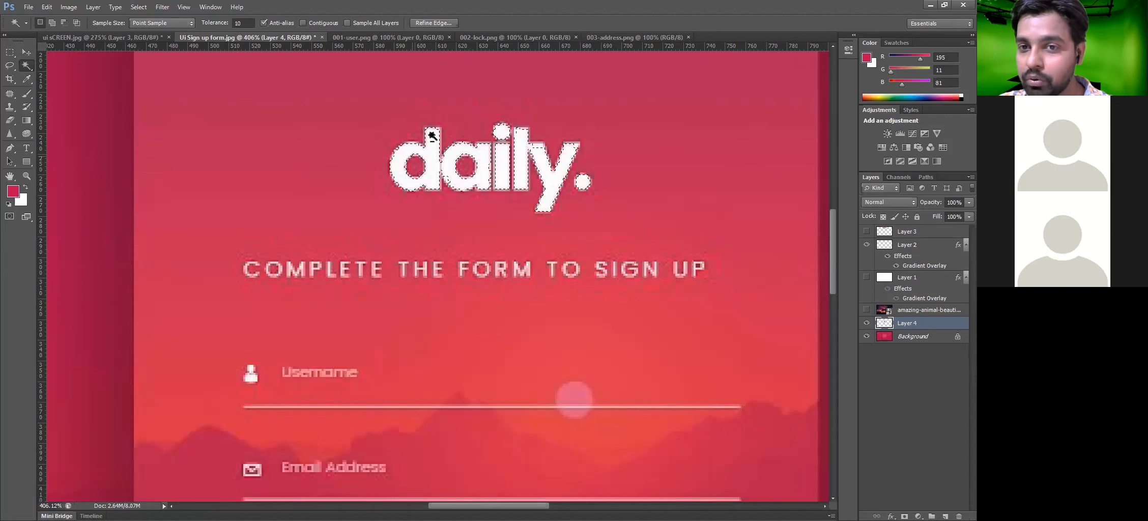
{"action": "scroll", "coordinate": [431, 135], "scroll_direction": "up", "scroll_amount": 2}
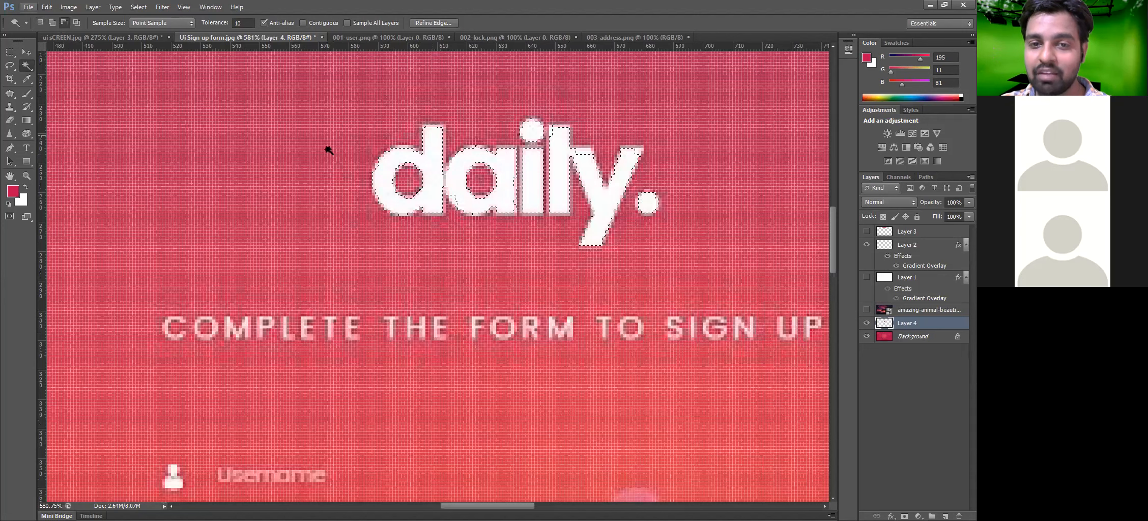
{"action": "scroll", "coordinate": [328, 150], "scroll_direction": "up", "scroll_amount": 2}
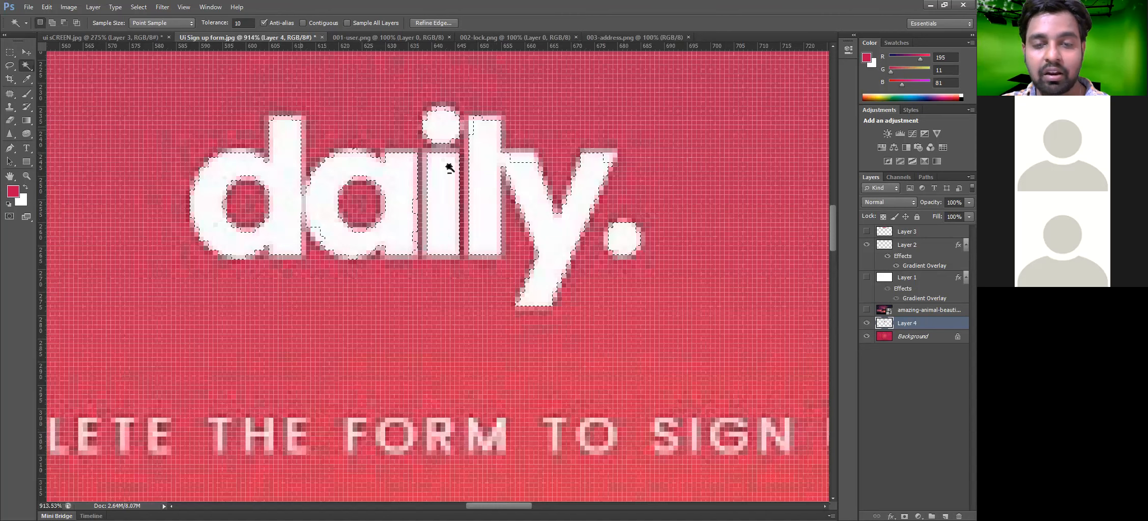
{"action": "scroll", "coordinate": [450, 167], "scroll_direction": "down", "scroll_amount": 2}
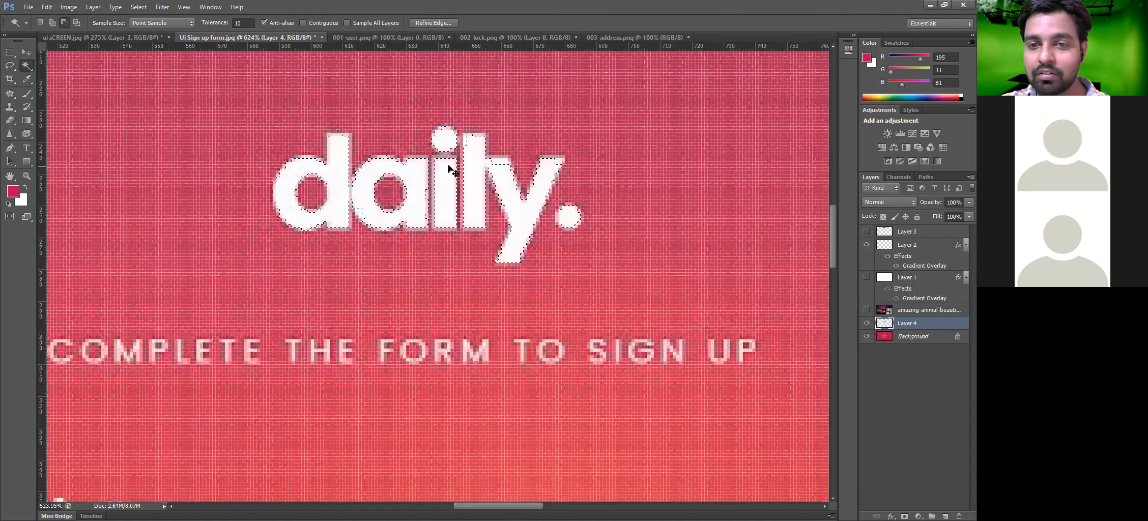
- Try copying the selected lettering from the Background onto a new layer and moving a logo copy downward, and undo it
{"action": "left_click", "coordinate": [906, 339]}
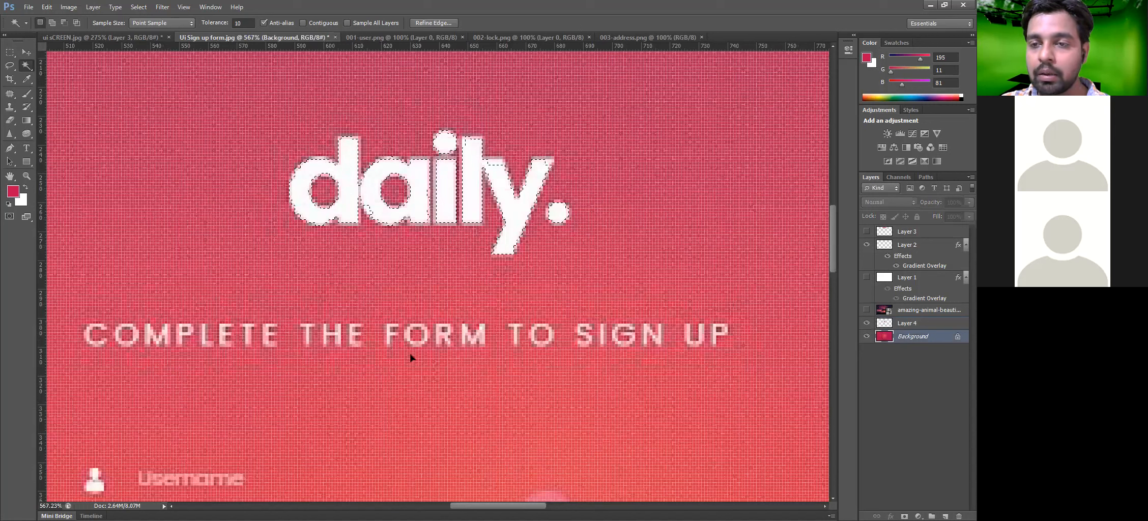
{"action": "key", "text": "ctrl+j"}
{"action": "key", "text": "v"}
{"action": "left_click_drag", "start_coordinate": [420, 217], "coordinate": [415, 358]}
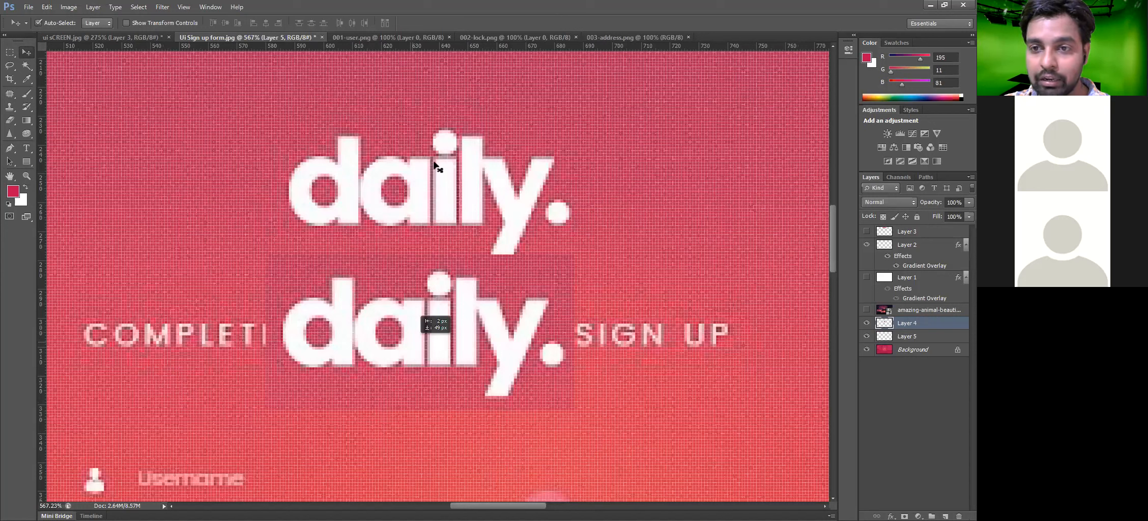
{"action": "key", "text": "ctrl+alt+z"}
{"action": "key", "text": "ctrl+alt+z"}
- Examine the pixelated edges of the "daily." letters and how closely the selection outline follows them
{"action": "scroll", "coordinate": [437, 164], "scroll_direction": "up", "scroll_amount": 5}
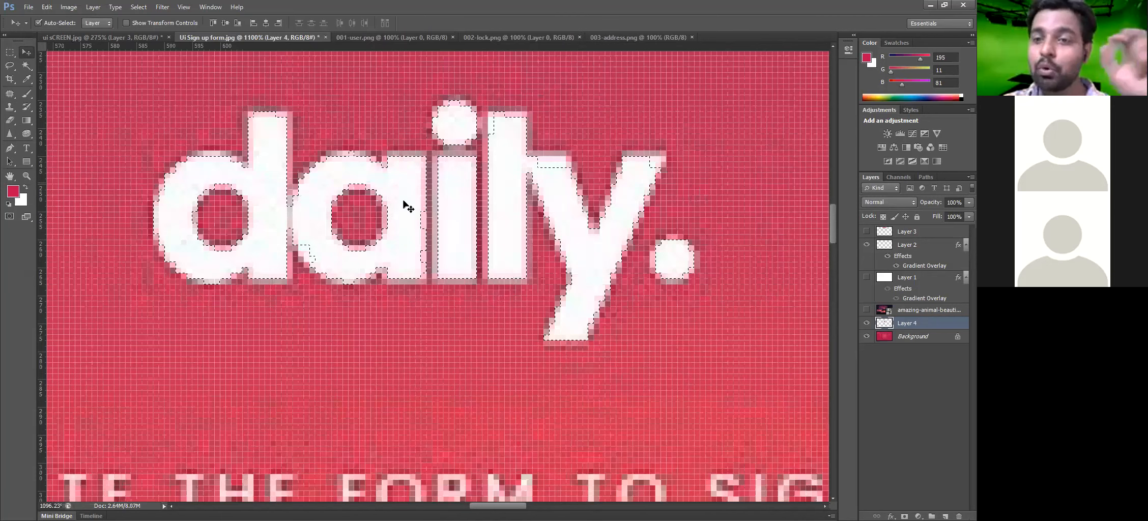
{"action": "scroll", "coordinate": [419, 196], "scroll_direction": "right", "scroll_amount": 2}
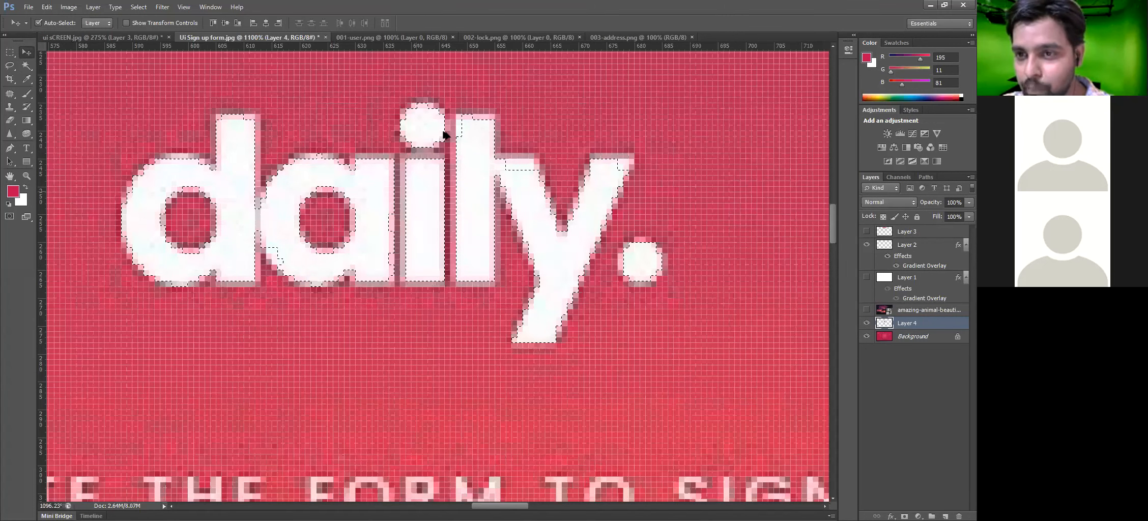
{"action": "scroll", "coordinate": [442, 135], "scroll_direction": "up", "scroll_amount": 1}
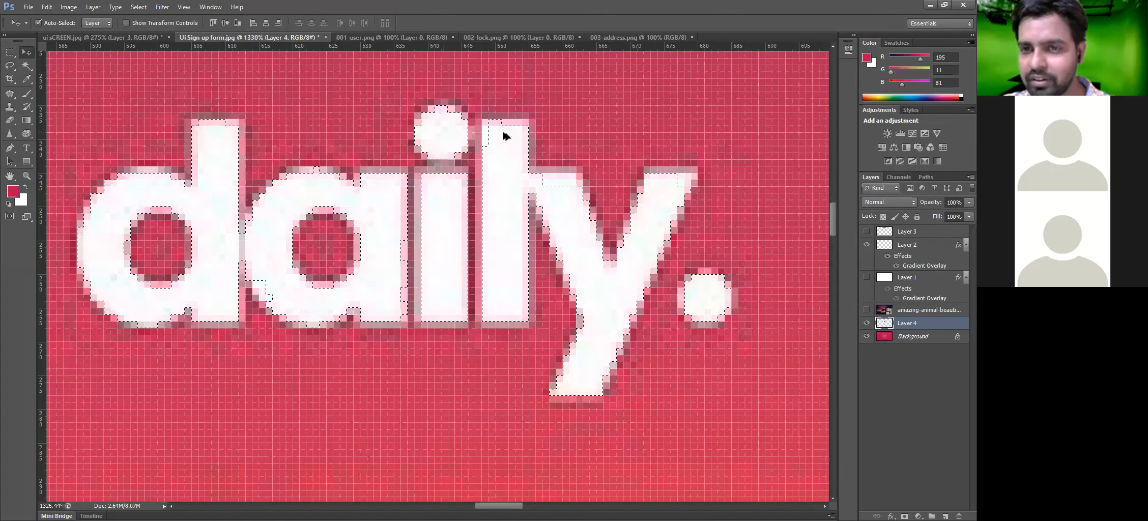
{"action": "scroll", "coordinate": [503, 173], "scroll_direction": "up", "scroll_amount": 3}
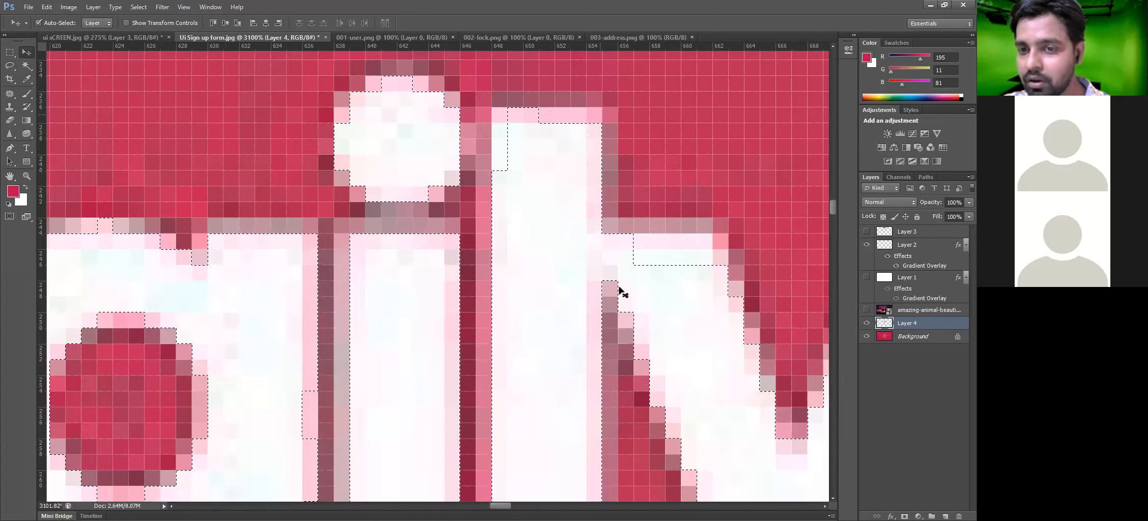
{"action": "scroll", "coordinate": [621, 292], "scroll_direction": "down", "scroll_amount": 1}
{"action": "scroll", "coordinate": [624, 302], "scroll_direction": "down", "scroll_amount": 2}
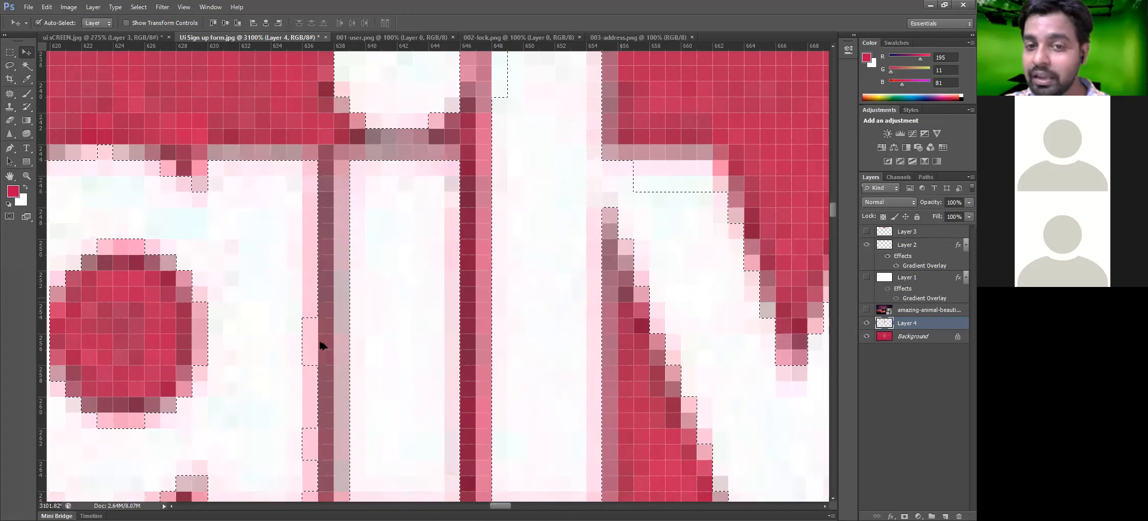
{"action": "scroll", "coordinate": [364, 317], "scroll_direction": "down", "scroll_amount": 2}
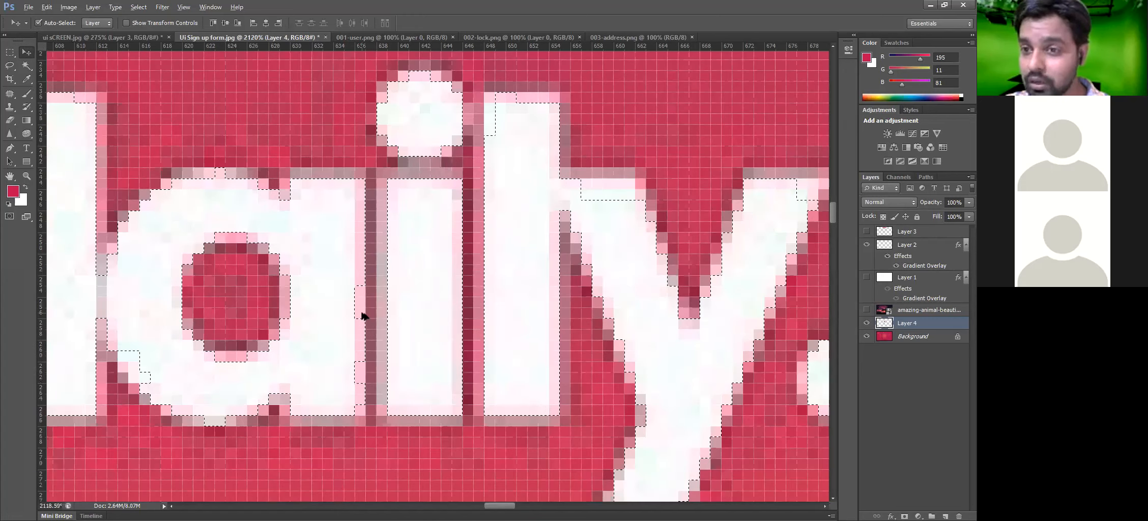
{"action": "scroll", "coordinate": [362, 316], "scroll_direction": "down", "scroll_amount": 5}
{"action": "scroll", "coordinate": [361, 310], "scroll_direction": "up", "scroll_amount": 7}
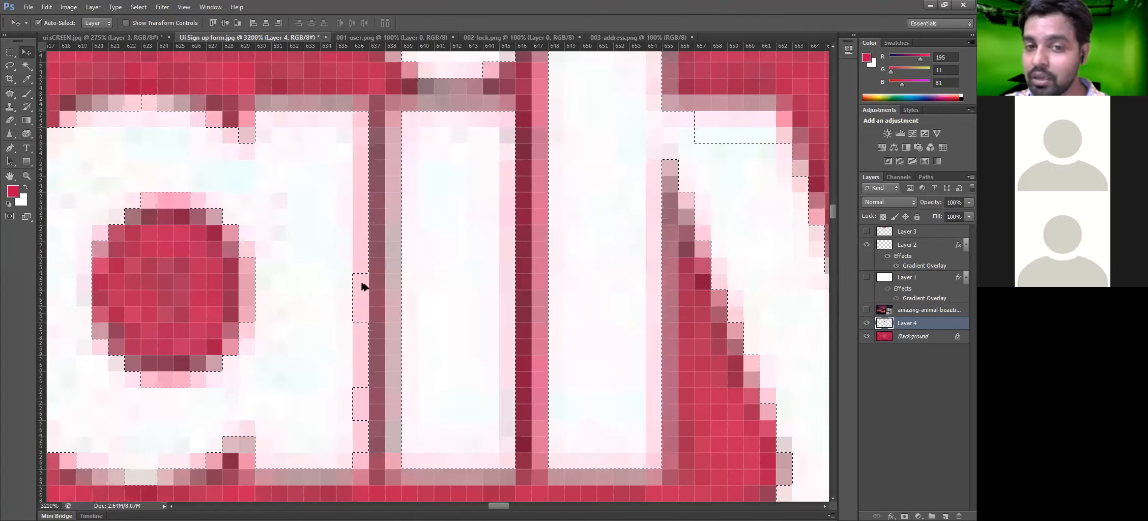
{"action": "scroll", "coordinate": [363, 286], "scroll_direction": "down", "scroll_amount": 4}
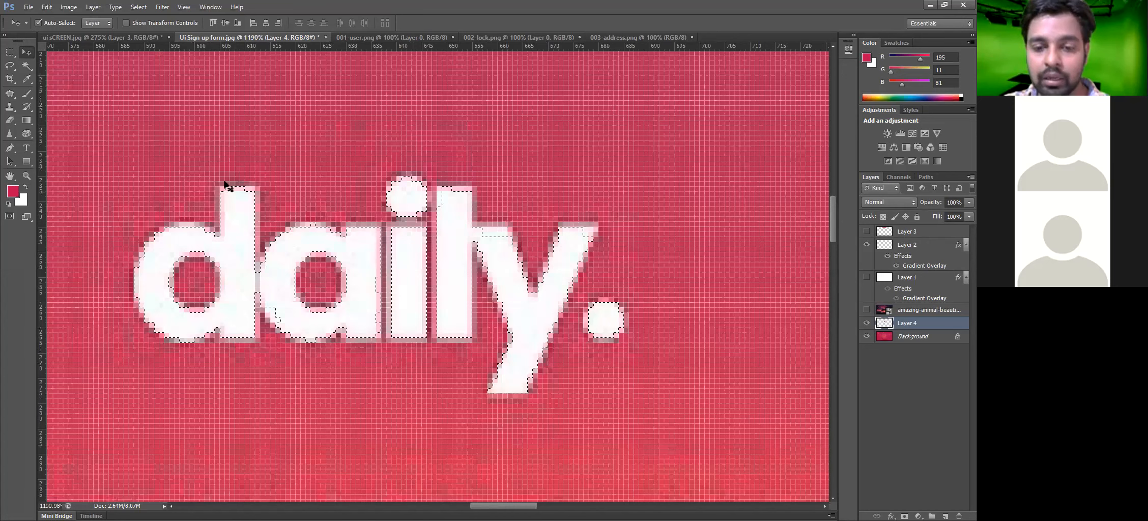
{"action": "scroll", "coordinate": [224, 184], "scroll_direction": "up", "scroll_amount": 1}
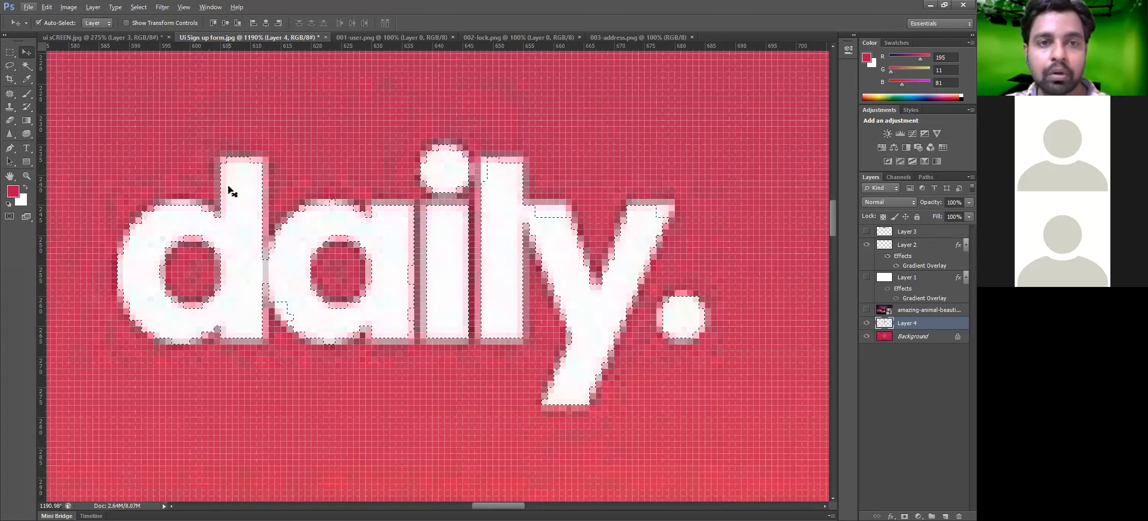
- Clear the "daily." lettering selection and switch back to the Move tool
{"action": "key", "text": "w"}
{"action": "left_click", "coordinate": [161, 8]}
{"action": "key", "text": "Right"}
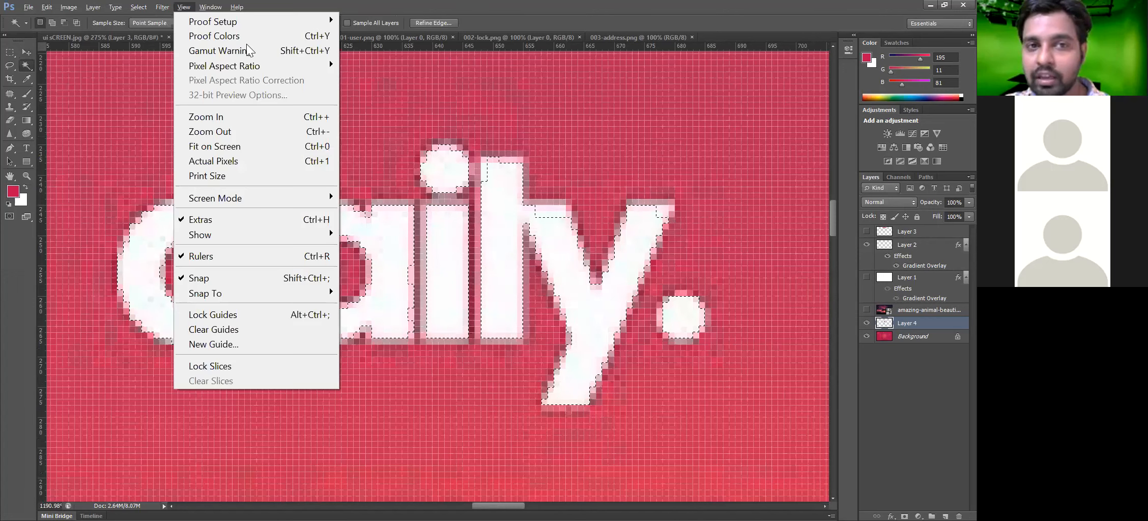
{"action": "key", "text": "Escape"}
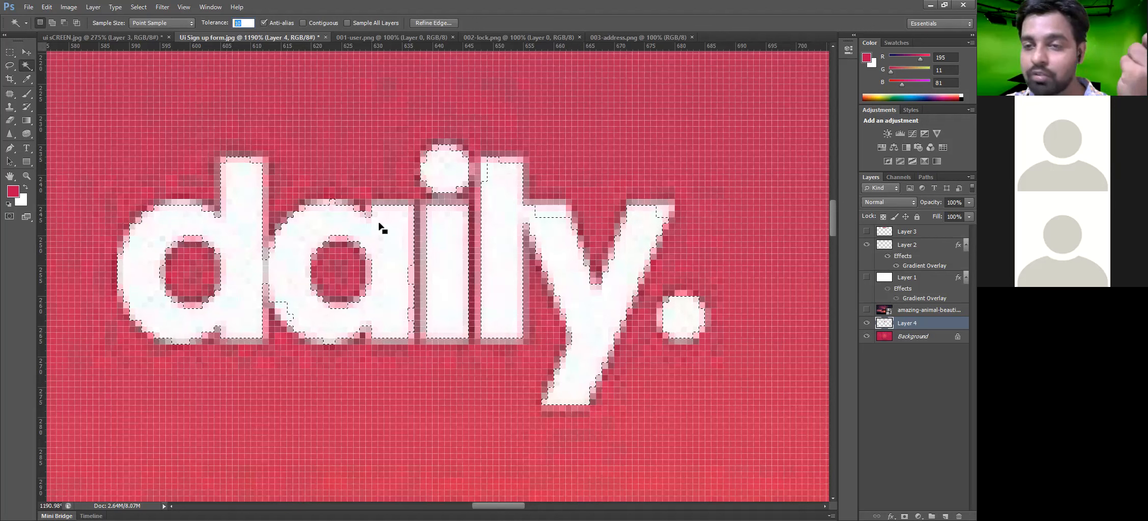
{"action": "left_click", "coordinate": [396, 140]}
{"action": "key", "text": "ctrl+0"}
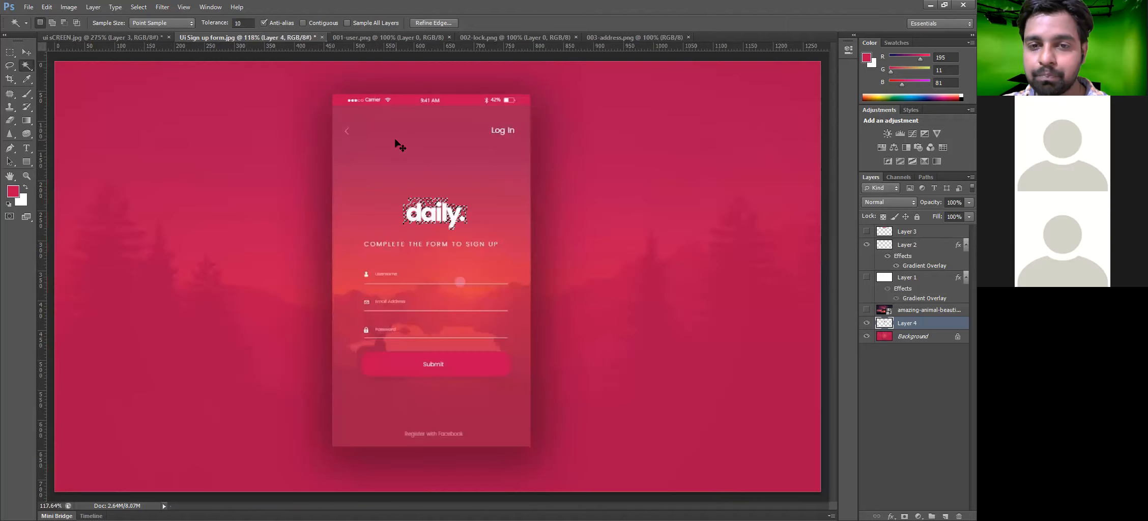
{"action": "key", "text": "ctrl+d"}
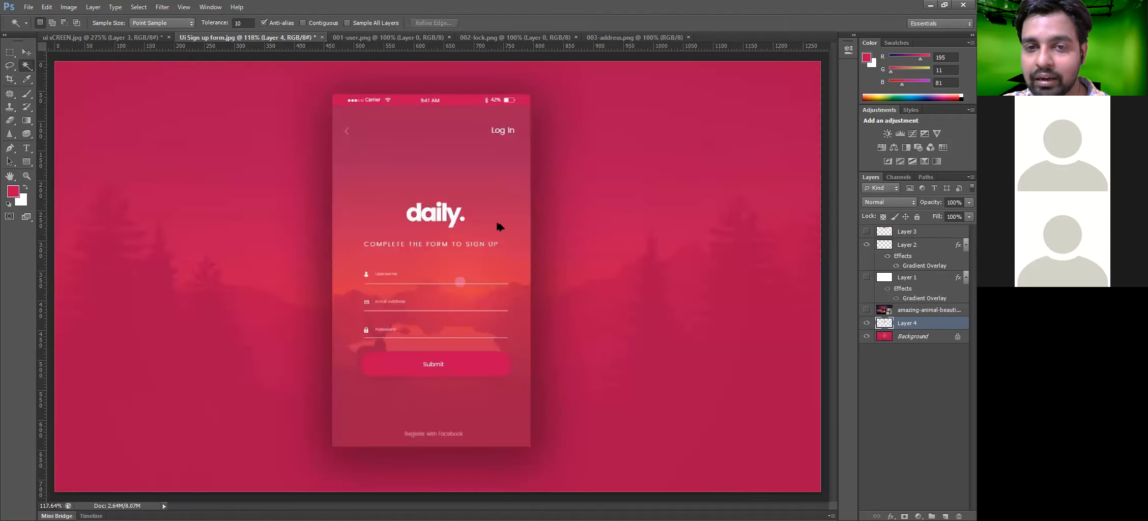
{"action": "key", "text": "v"}
{"action": "scroll", "coordinate": [444, 211], "scroll_direction": "up", "scroll_amount": 3}
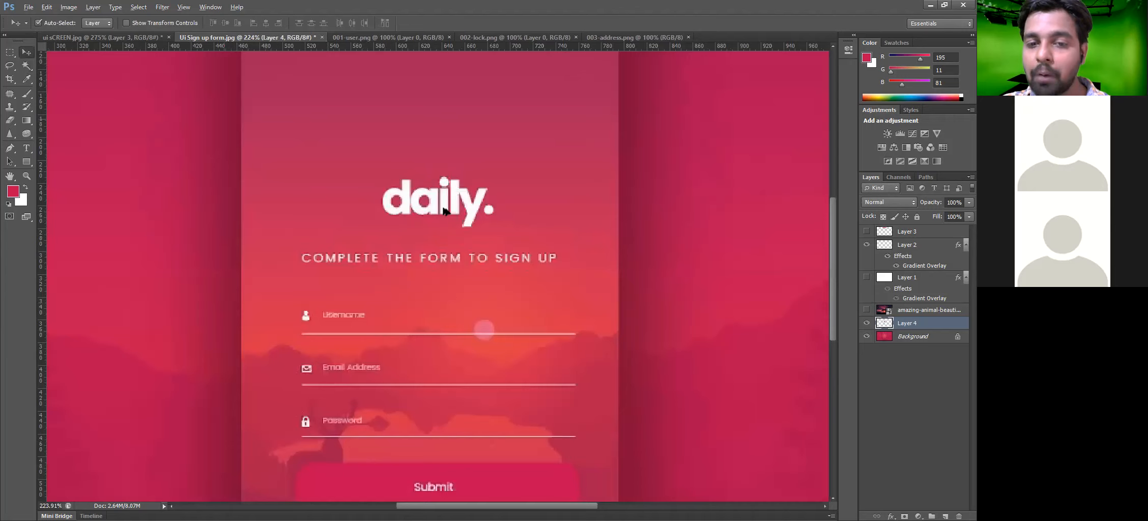
{"action": "scroll", "coordinate": [444, 212], "scroll_direction": "up", "scroll_amount": 1}
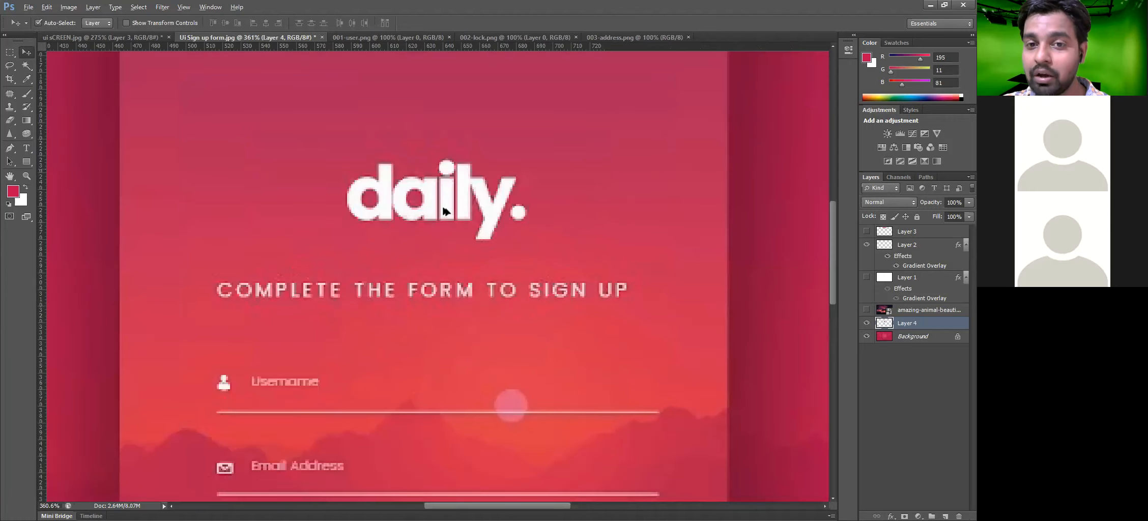
- Examine the reference sign-up screen, comparing the "daily." logo up close with the layout of the whole phone panel
{"action": "scroll", "coordinate": [444, 211], "scroll_direction": "up", "scroll_amount": 2}
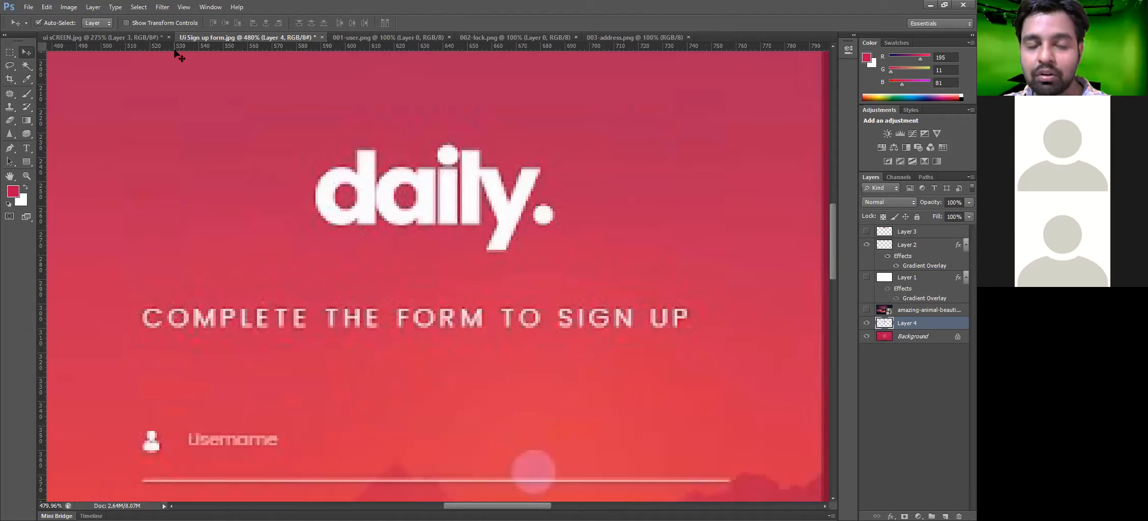
{"action": "key", "text": "w"}
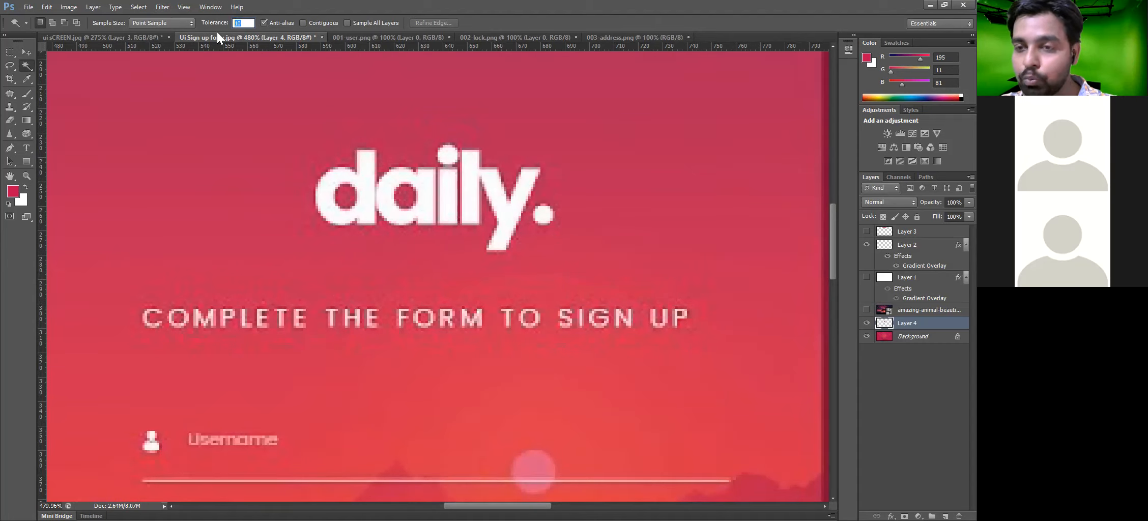
{"action": "key", "text": "ctrl+0"}
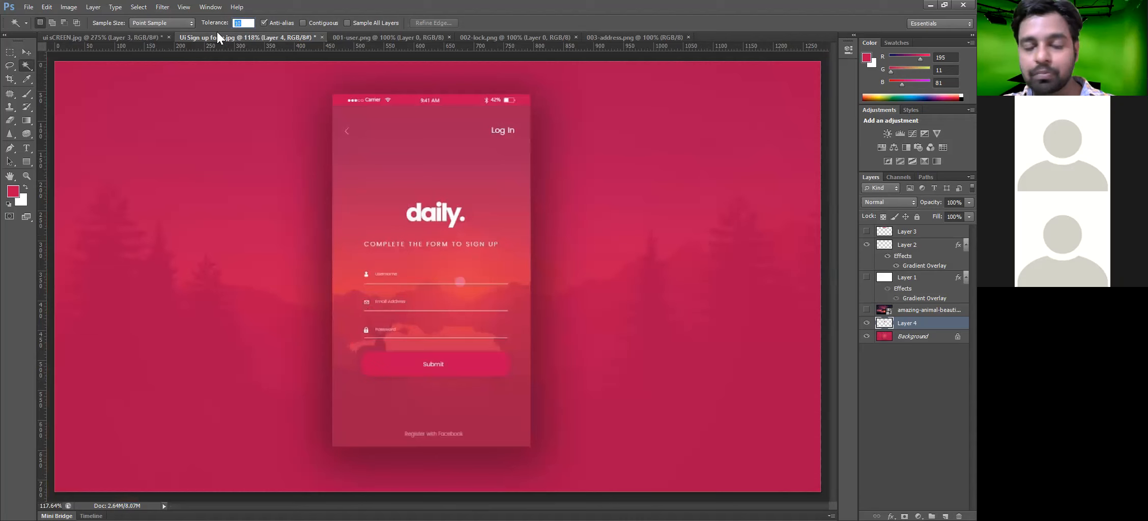
{"action": "key", "text": "alt"}
{"action": "scroll", "coordinate": [383, 217], "scroll_direction": "up", "scroll_amount": 1}
{"action": "scroll", "coordinate": [392, 226], "scroll_direction": "up", "scroll_amount": 2}
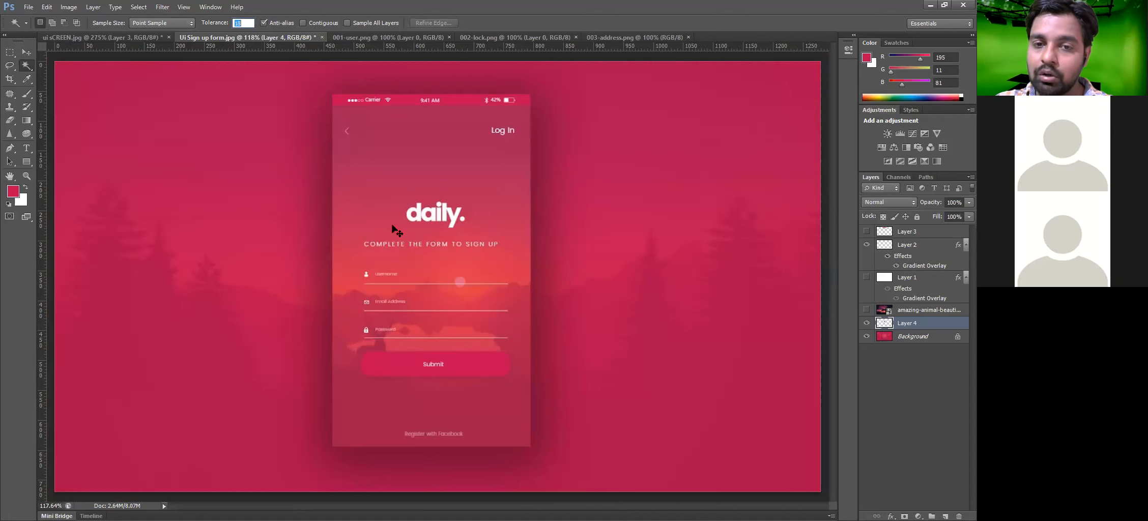
{"action": "key", "text": "ctrl+plus"}
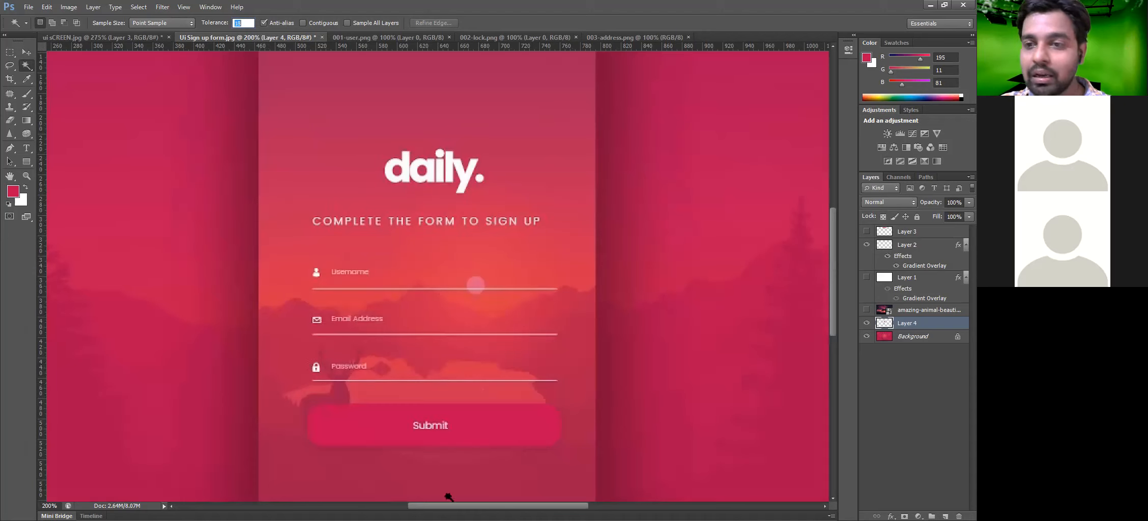
{"action": "key", "text": "v"}
{"action": "scroll", "coordinate": [538, 238], "scroll_direction": "down", "scroll_amount": 2}
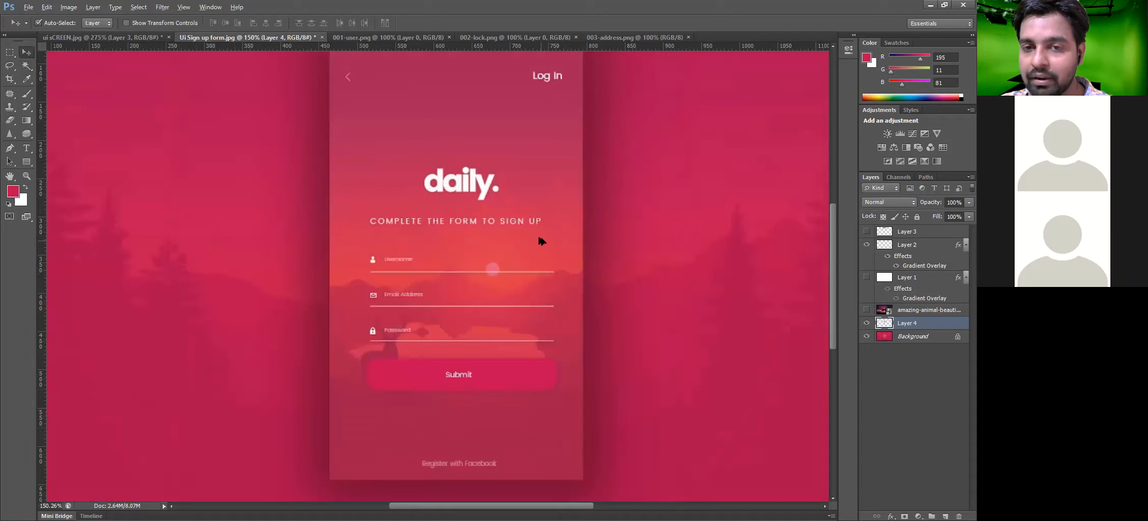
{"action": "scroll", "coordinate": [492, 114], "scroll_direction": "down", "scroll_amount": 2}
{"action": "scroll", "coordinate": [437, 246], "scroll_direction": "up", "scroll_amount": 1}
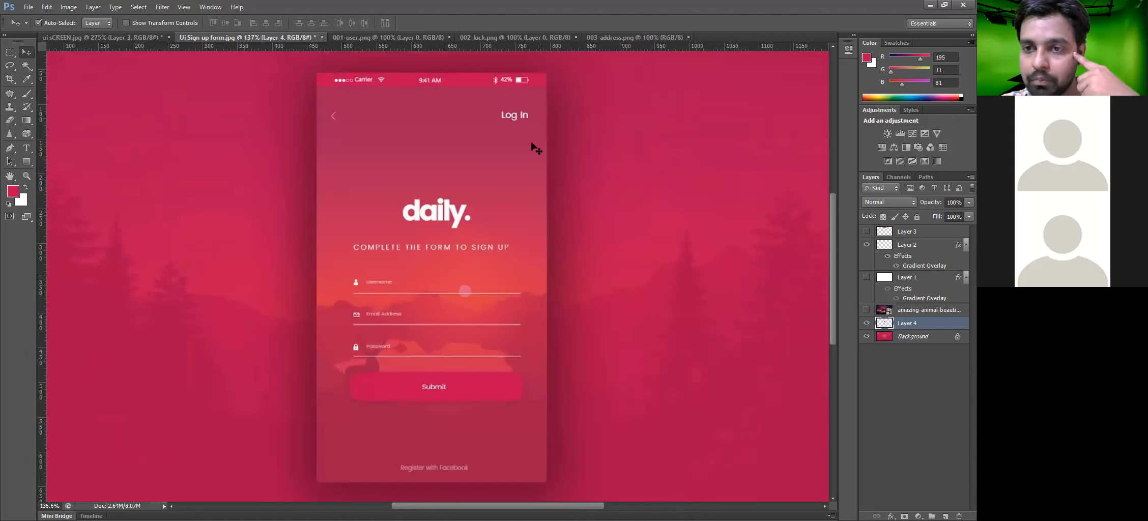
- Turn the visibility of the sunset tree photo layer, Layer 1 and Layer 3 back on
{"action": "left_click", "coordinate": [866, 309]}
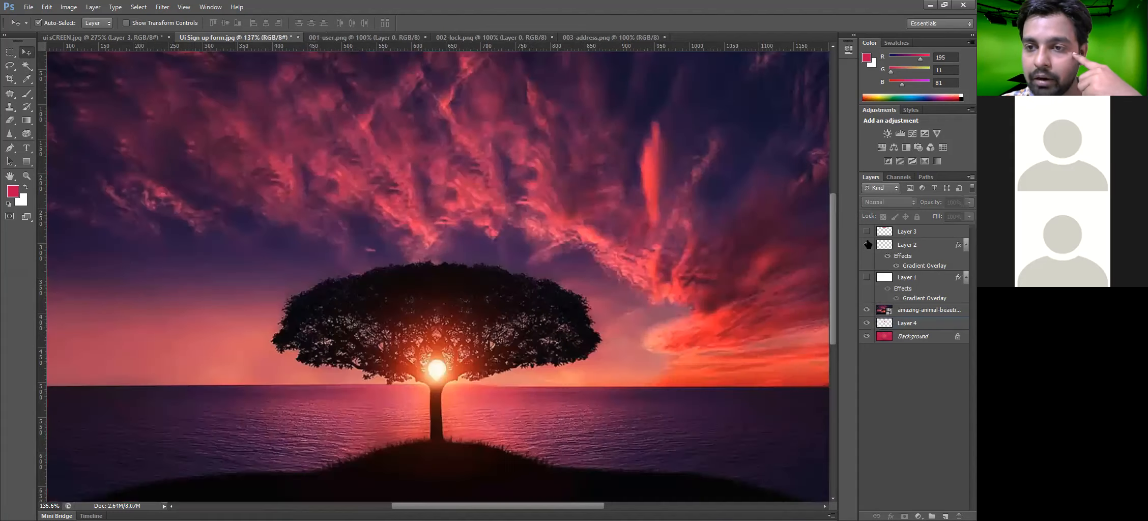
{"action": "left_click", "coordinate": [866, 278]}
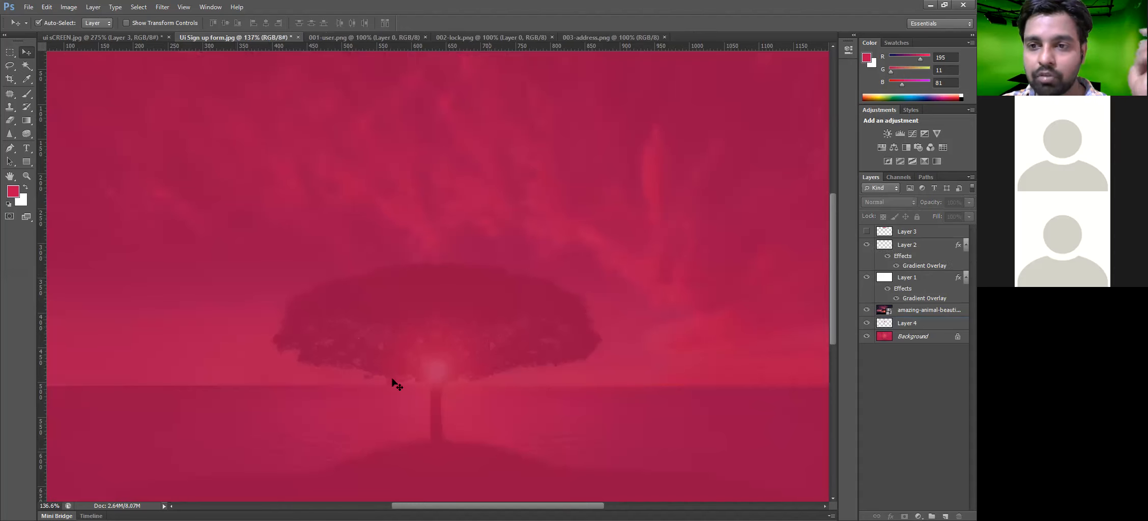
{"action": "left_click", "coordinate": [867, 232]}
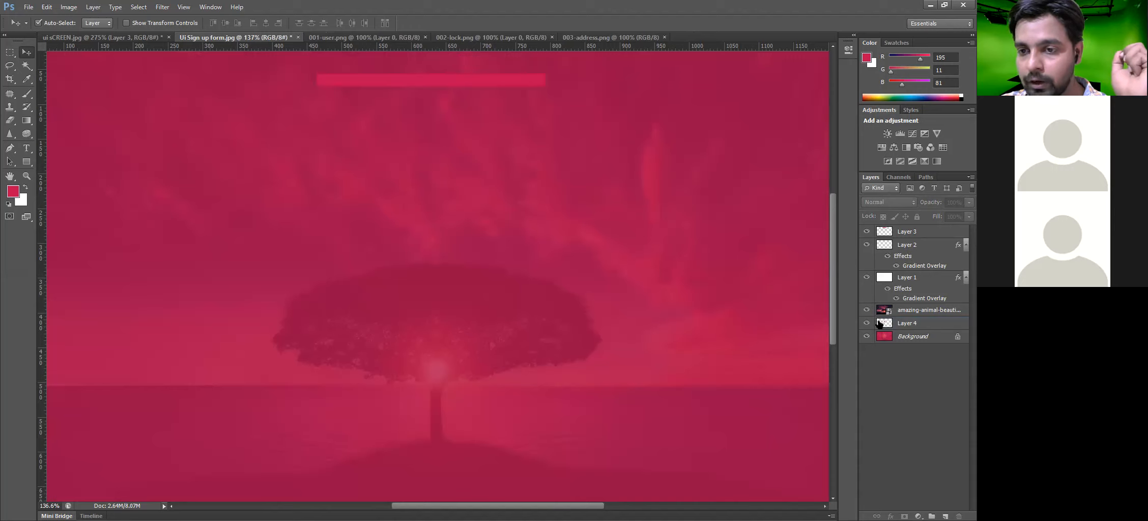